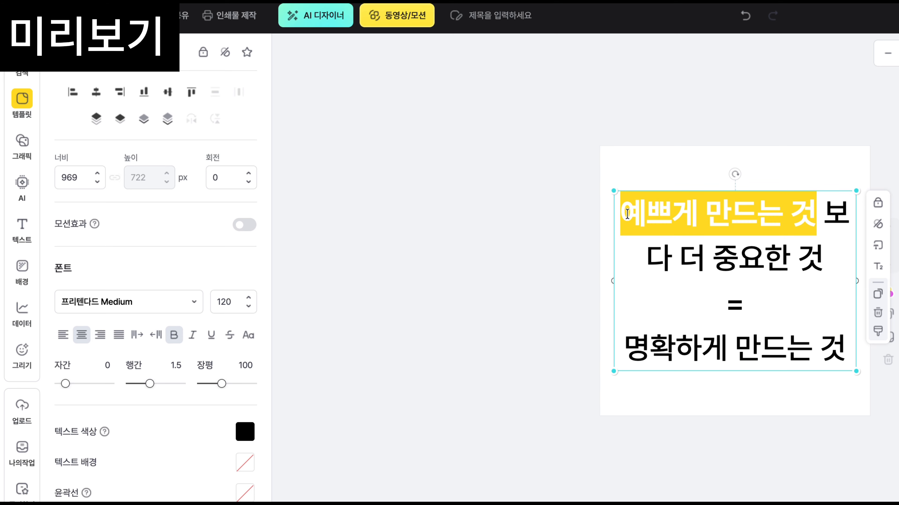
{"action": "left_click", "coordinate": [683, 314]}
{"action": "left_click", "coordinate": [767, 385]}
{"action": "left_click_drag", "start_coordinate": [764, 318], "coordinate": [764, 305]}
{"action": "left_click", "coordinate": [557, 329]}
{"action": "left_click_drag", "start_coordinate": [738, 242], "coordinate": [738, 256]}
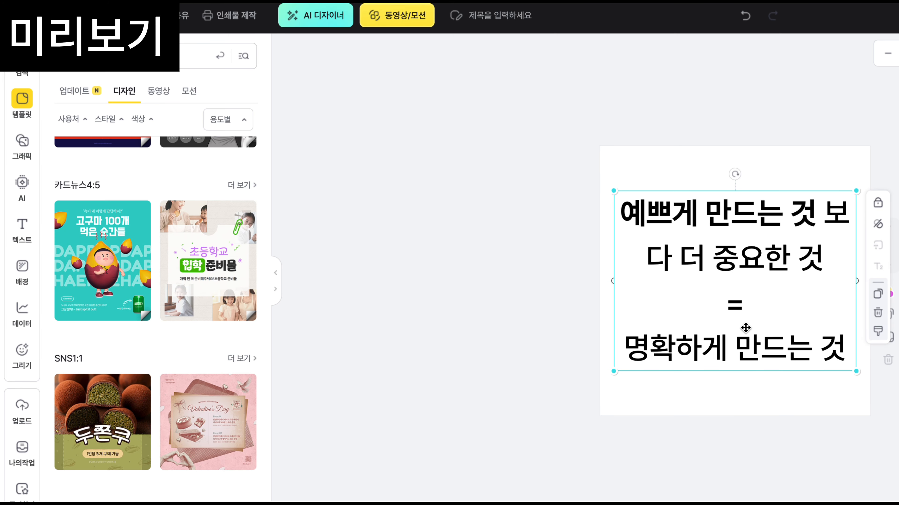
{"action": "left_click", "coordinate": [477, 317]}
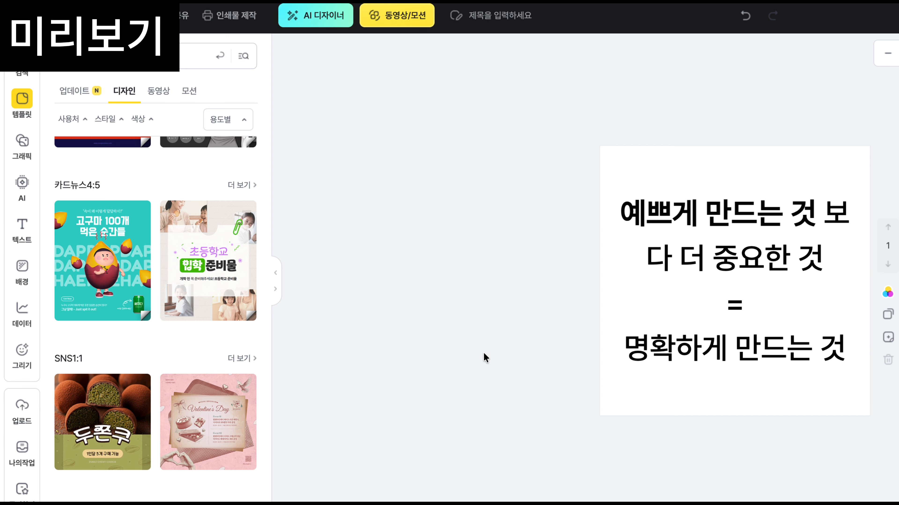
{"action": "left_click", "coordinate": [801, 265]}
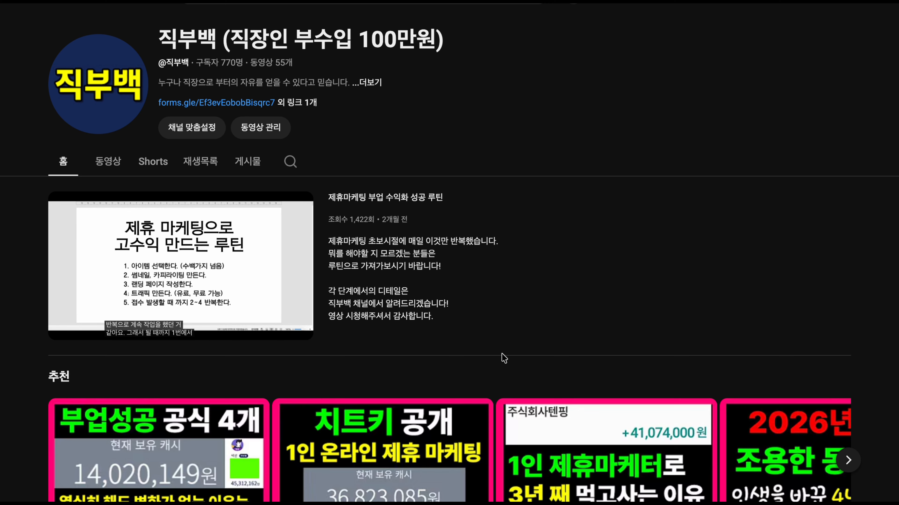
{"action": "scroll", "coordinate": [504, 358], "scroll_direction": "down", "scroll_amount": 8}
{"action": "scroll", "coordinate": [417, 369], "scroll_direction": "up", "scroll_amount": 10}
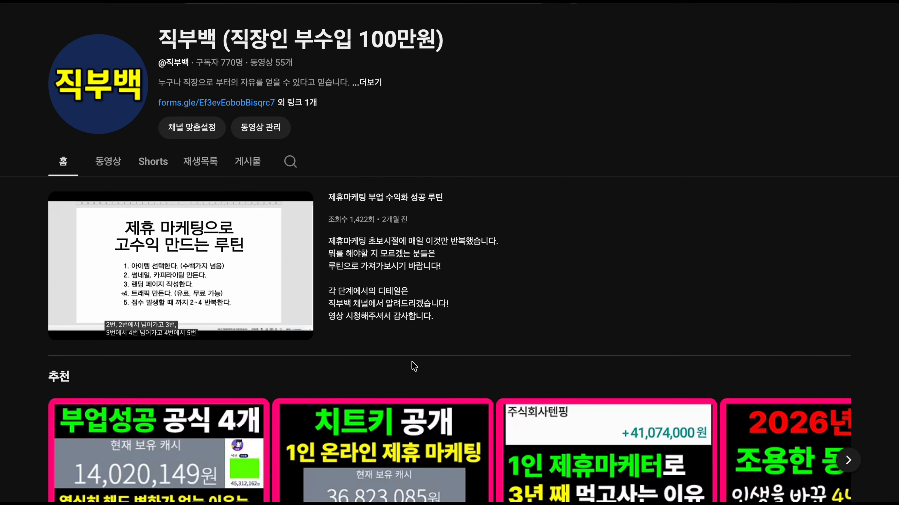
{"action": "scroll", "coordinate": [414, 367], "scroll_direction": "down", "scroll_amount": 1}
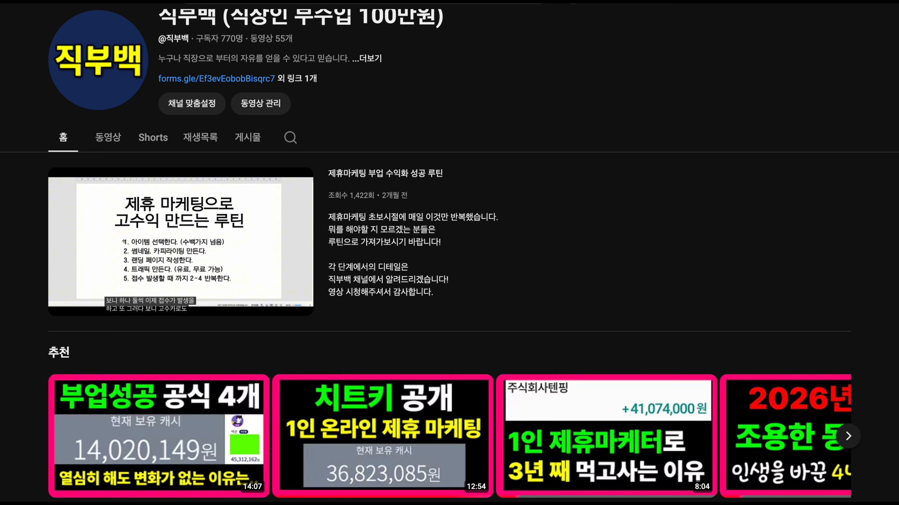
{"action": "mouse_move", "coordinate": [829, 393]}
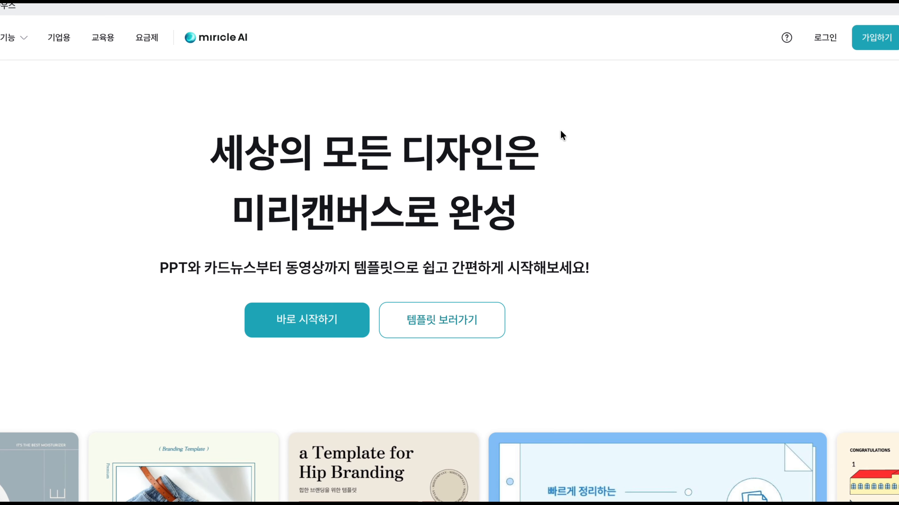
Open the MiriCanvas login and sign in with a Naver account.
{"action": "scroll", "coordinate": [755, 110], "scroll_direction": "down", "scroll_amount": 3}
{"action": "scroll", "coordinate": [754, 124], "scroll_direction": "up", "scroll_amount": 3}
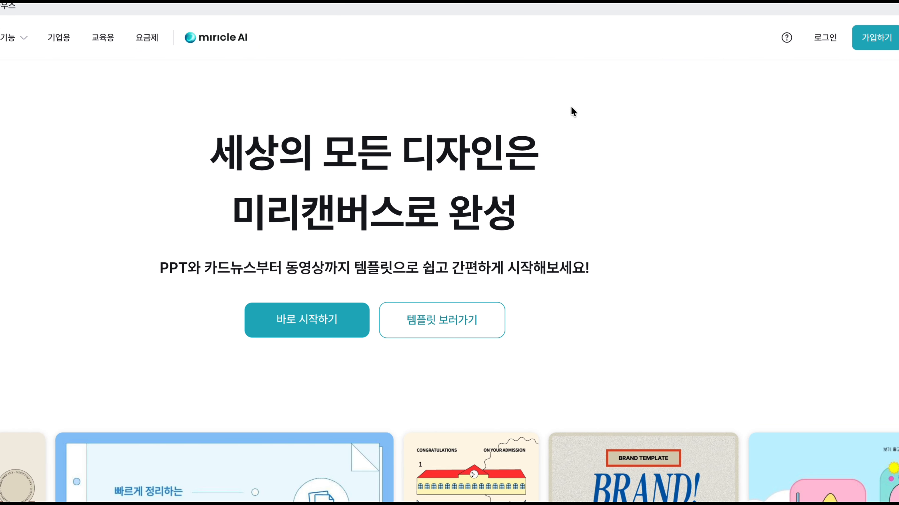
{"action": "left_click", "coordinate": [824, 35]}
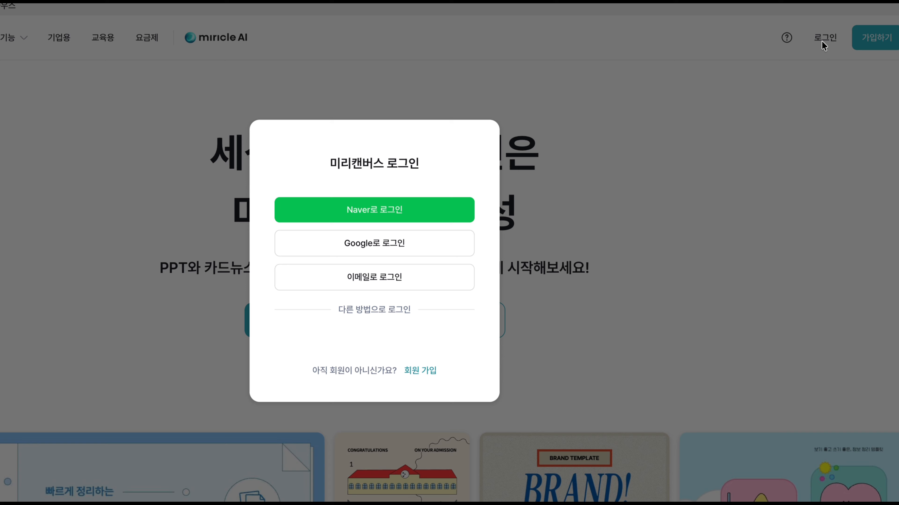
{"action": "left_click", "coordinate": [396, 208]}
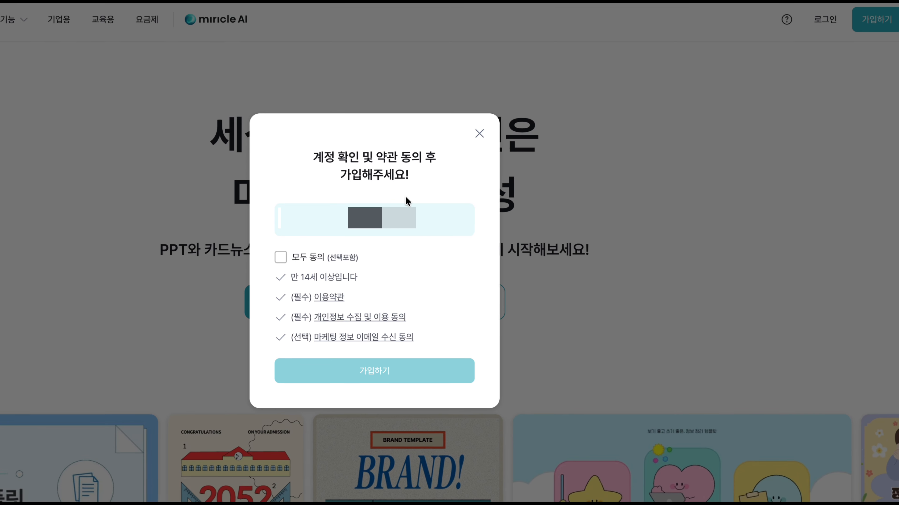
Agree to all sign-up terms, join, and choose 개인사업자 · 소상공인 as the field of use.
{"action": "left_click", "coordinate": [294, 260]}
{"action": "scroll", "coordinate": [293, 260], "scroll_direction": "down", "scroll_amount": 2}
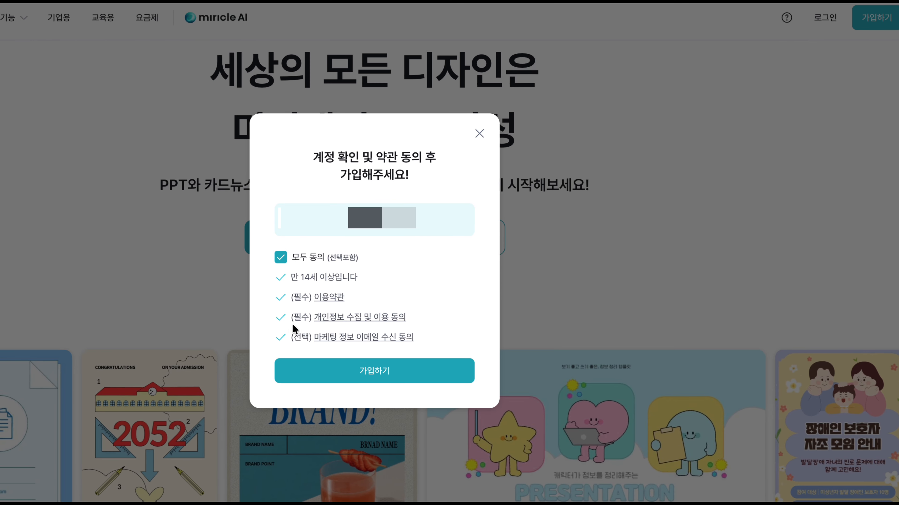
{"action": "left_click", "coordinate": [283, 322]}
{"action": "left_click", "coordinate": [281, 317]}
{"action": "left_click", "coordinate": [368, 370]}
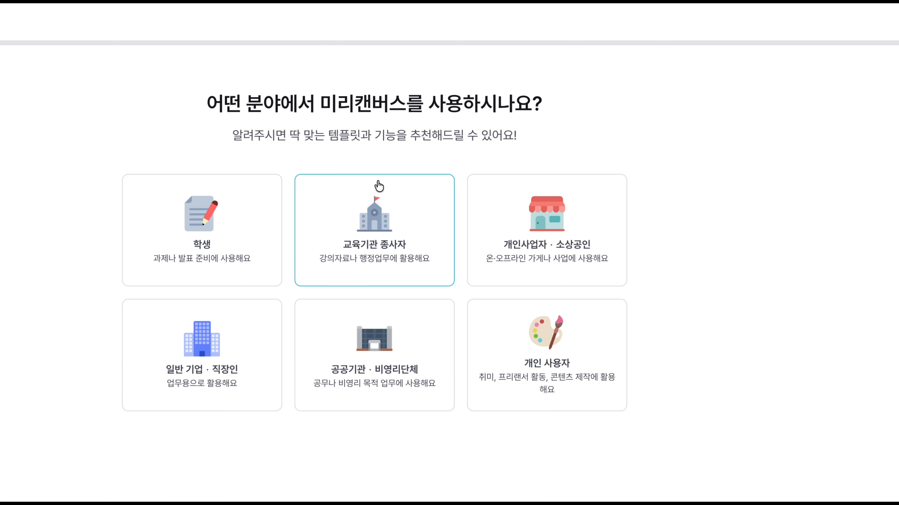
{"action": "left_click", "coordinate": [491, 213]}
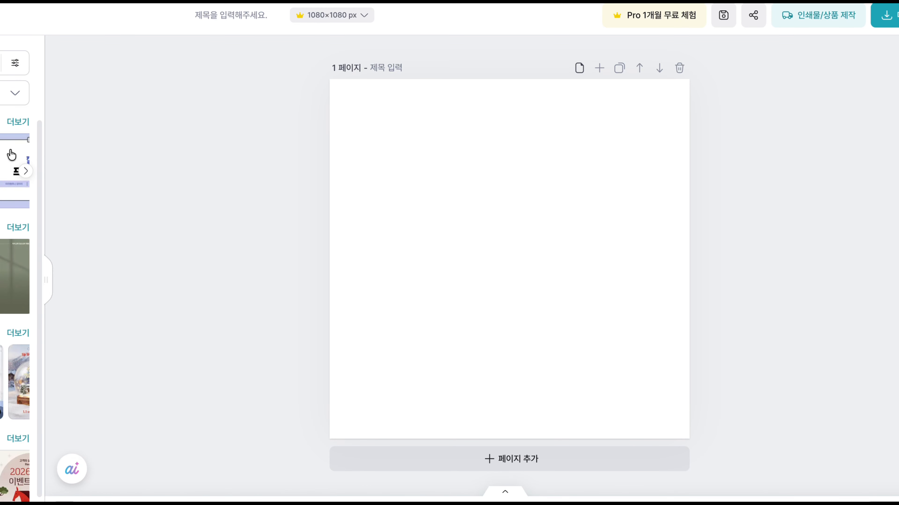
Look through the 인기 Top20 templates and the other template categories in the template library.
{"action": "scroll", "coordinate": [129, 167], "scroll_direction": "up", "scroll_amount": 1}
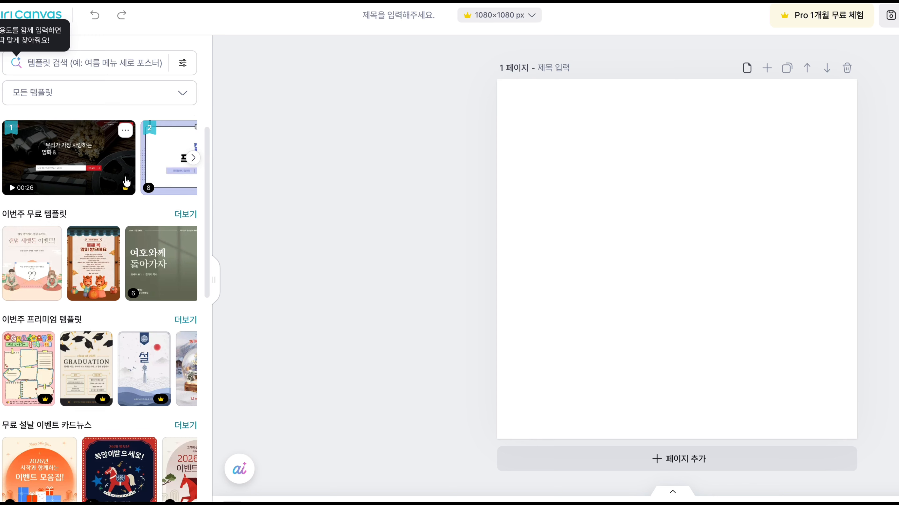
{"action": "left_click", "coordinate": [186, 119]}
{"action": "scroll", "coordinate": [65, 318], "scroll_direction": "down", "scroll_amount": 5}
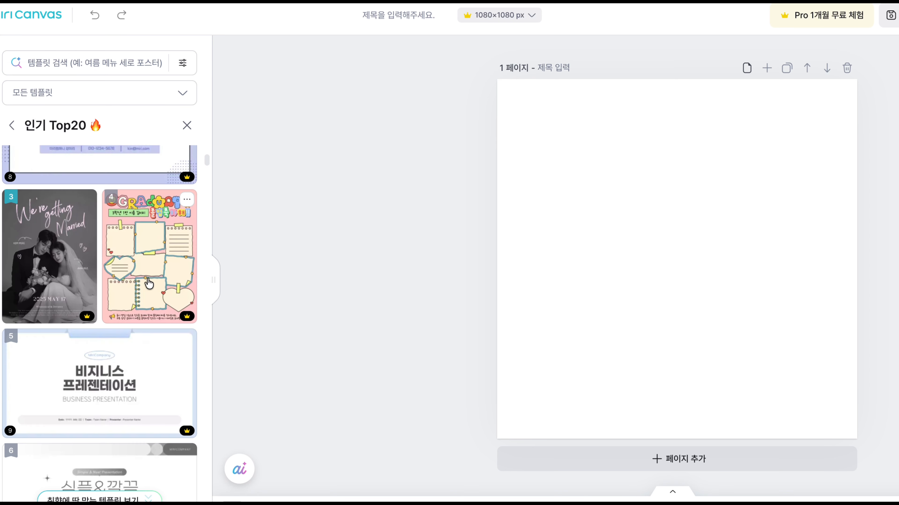
{"action": "scroll", "coordinate": [166, 326], "scroll_direction": "down", "scroll_amount": 5}
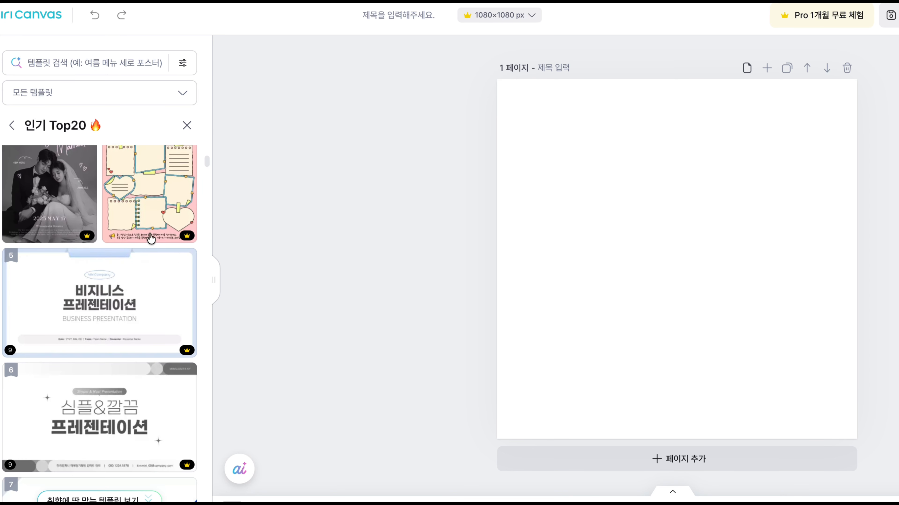
{"action": "scroll", "coordinate": [155, 340], "scroll_direction": "down", "scroll_amount": 7}
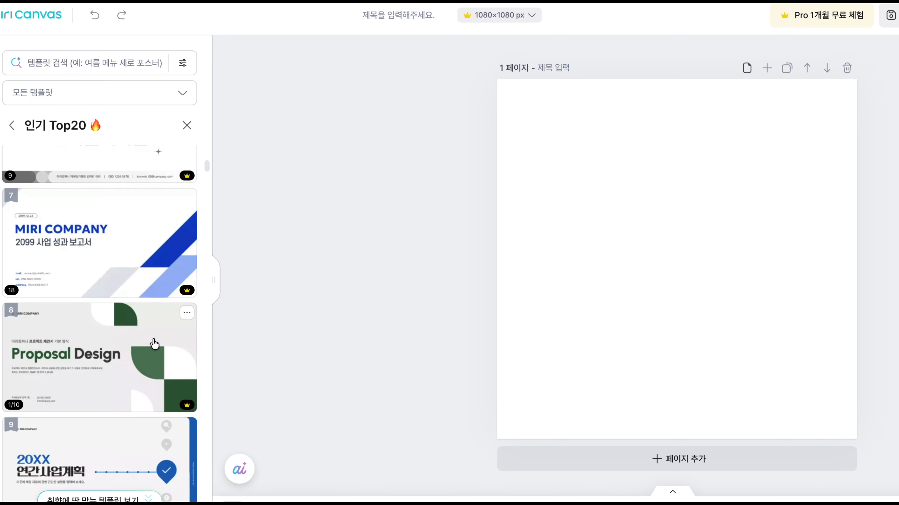
{"action": "scroll", "coordinate": [154, 341], "scroll_direction": "down", "scroll_amount": 12}
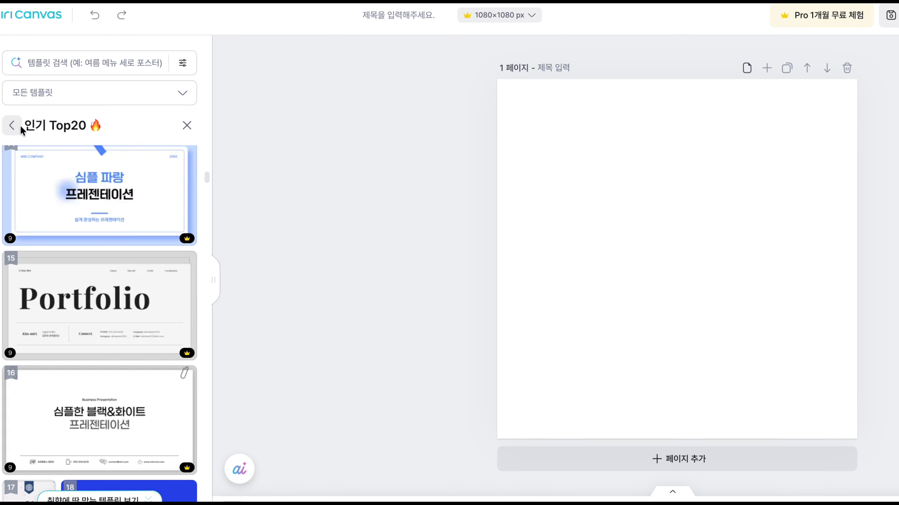
{"action": "left_click", "coordinate": [11, 125]}
{"action": "scroll", "coordinate": [117, 329], "scroll_direction": "down", "scroll_amount": 2}
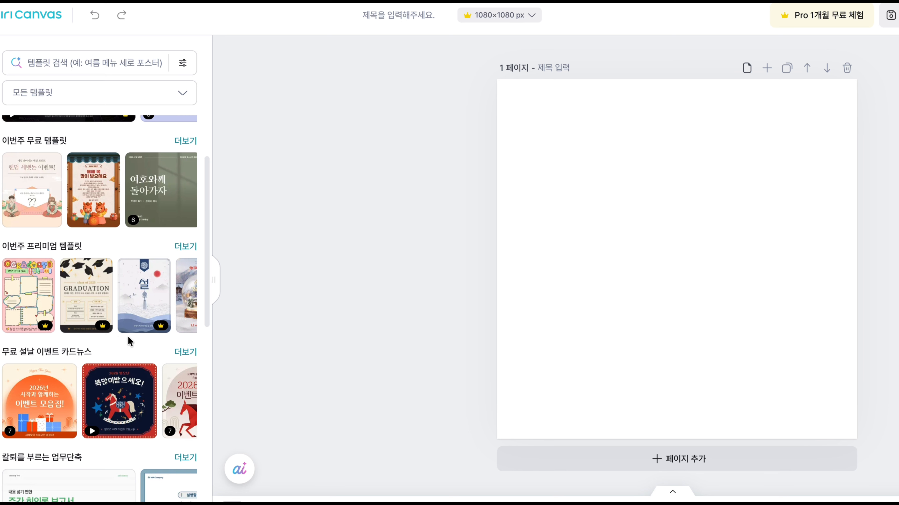
{"action": "scroll", "coordinate": [117, 219], "scroll_direction": "up", "scroll_amount": 2}
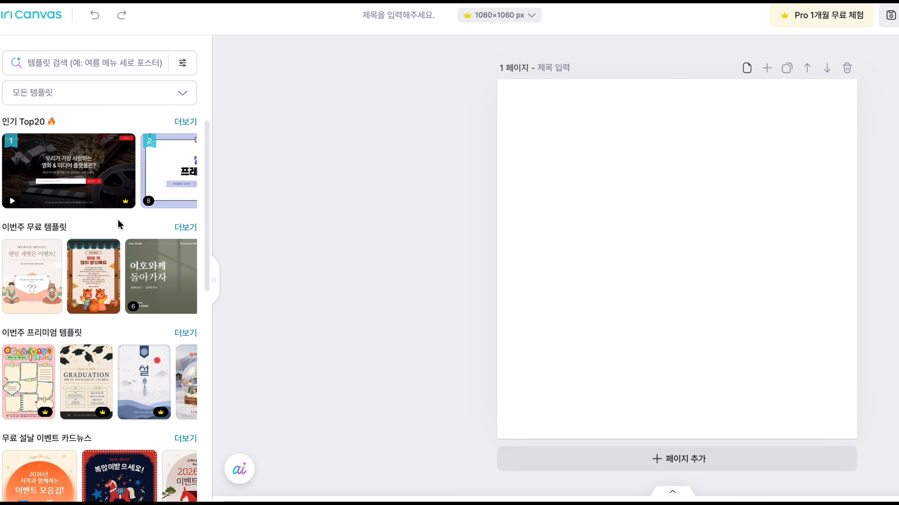
{"action": "scroll", "coordinate": [111, 274], "scroll_direction": "down", "scroll_amount": 5}
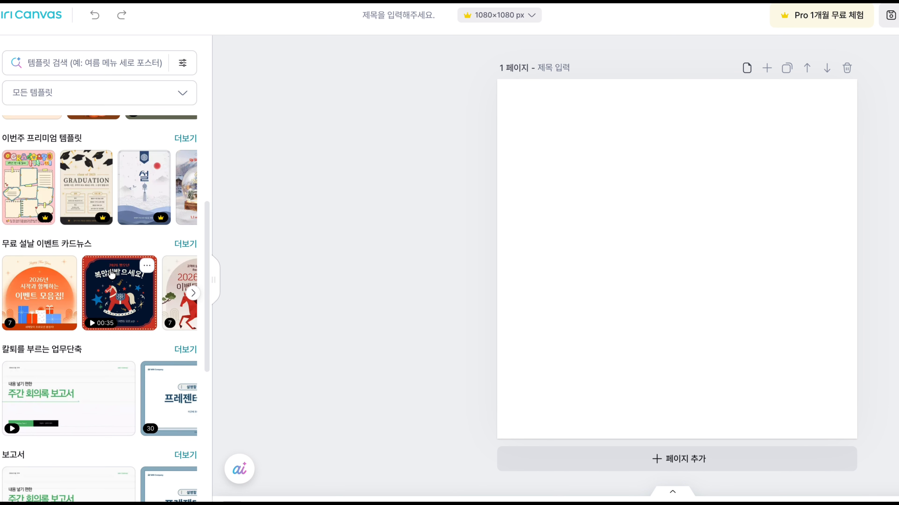
{"action": "left_click", "coordinate": [215, 272]}
{"action": "scroll", "coordinate": [229, 283], "scroll_direction": "up", "scroll_amount": 5}
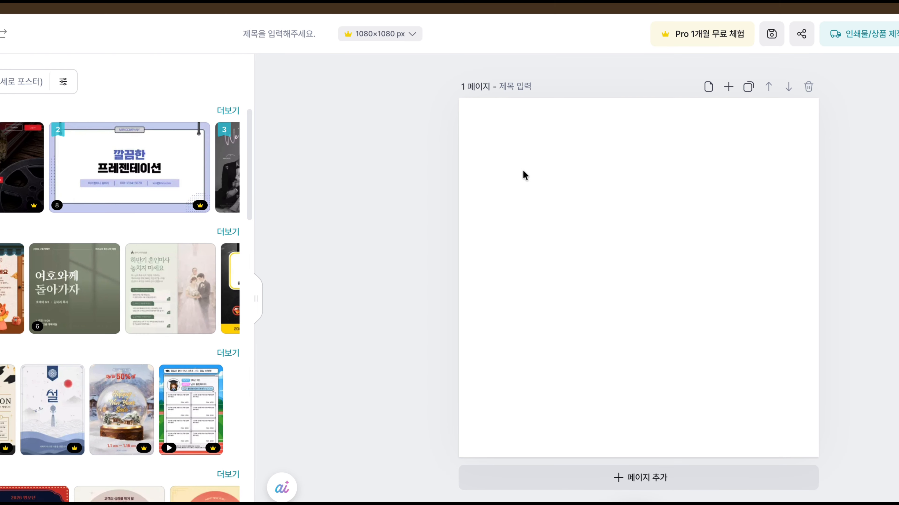
{"action": "left_click_drag", "start_coordinate": [536, 79], "coordinate": [749, 290]}
{"action": "left_click_drag", "start_coordinate": [665, 304], "coordinate": [467, 113]}
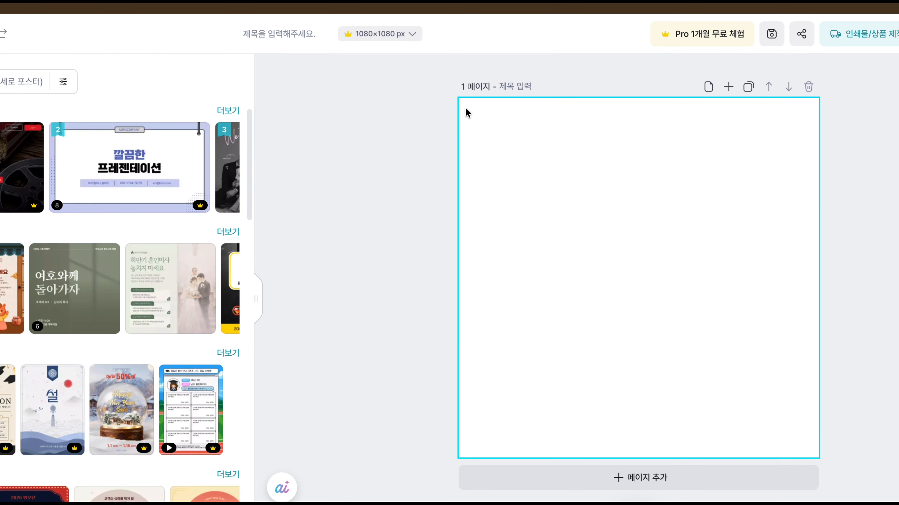
{"action": "left_click", "coordinate": [385, 225]}
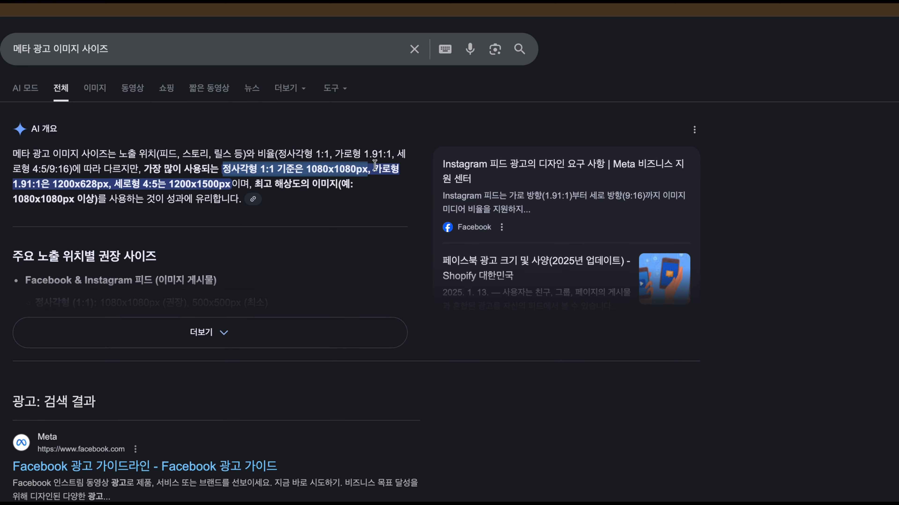
Expand the AI overview for 메타 광고 이미지 사이즈 and examine the recommended square, landscape and portrait sizes for each placement.
{"action": "left_click", "coordinate": [203, 332]}
{"action": "scroll", "coordinate": [283, 354], "scroll_direction": "down", "scroll_amount": 2}
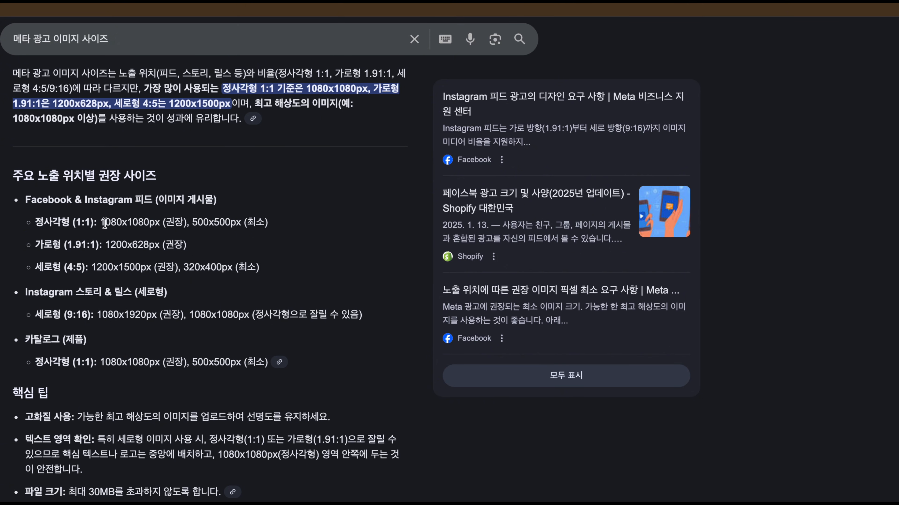
{"action": "left_click_drag", "start_coordinate": [104, 224], "coordinate": [155, 224]}
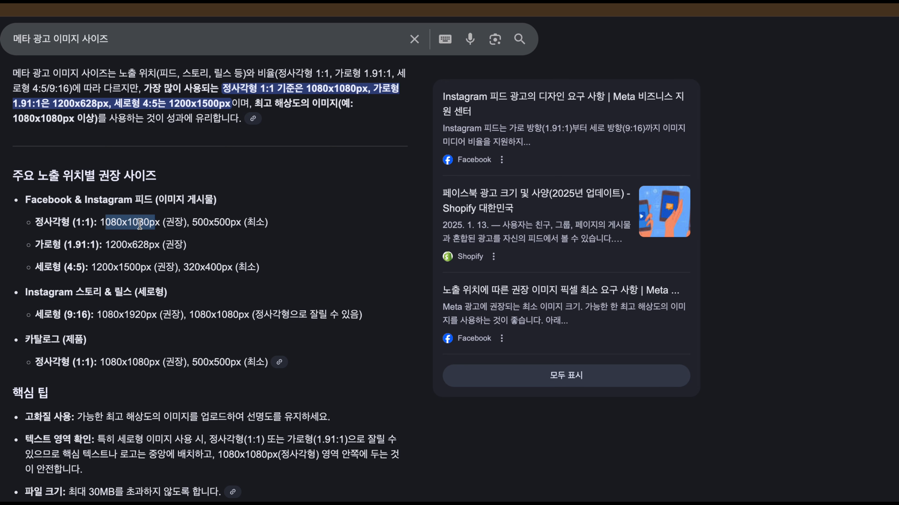
{"action": "left_click_drag", "start_coordinate": [197, 225], "coordinate": [222, 224]}
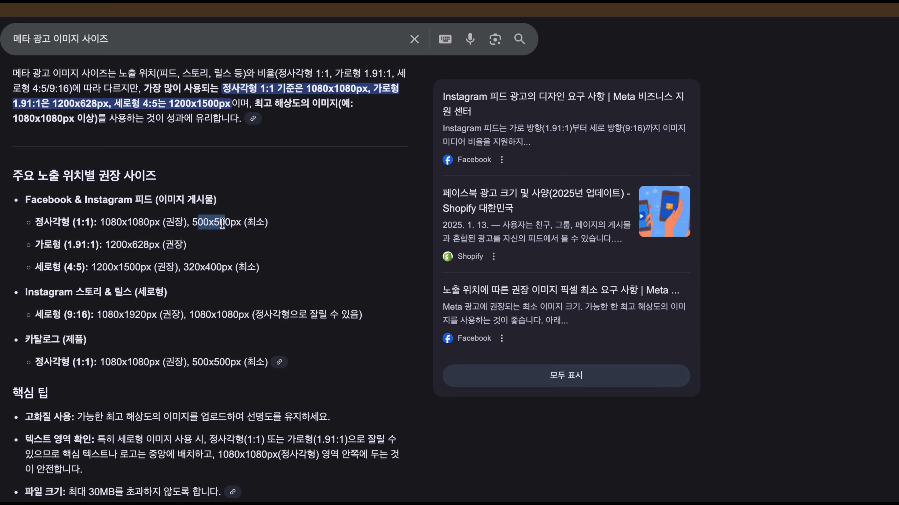
{"action": "left_click_drag", "start_coordinate": [103, 223], "coordinate": [184, 224]}
{"action": "left_click", "coordinate": [153, 211]}
{"action": "left_click_drag", "start_coordinate": [37, 225], "coordinate": [284, 227]}
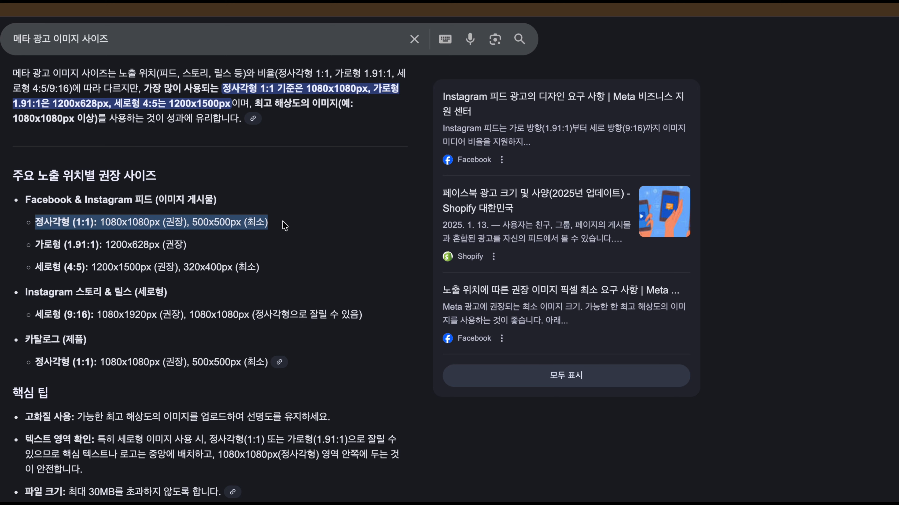
{"action": "left_click", "coordinate": [285, 227]}
{"action": "scroll", "coordinate": [166, 295], "scroll_direction": "down", "scroll_amount": 1}
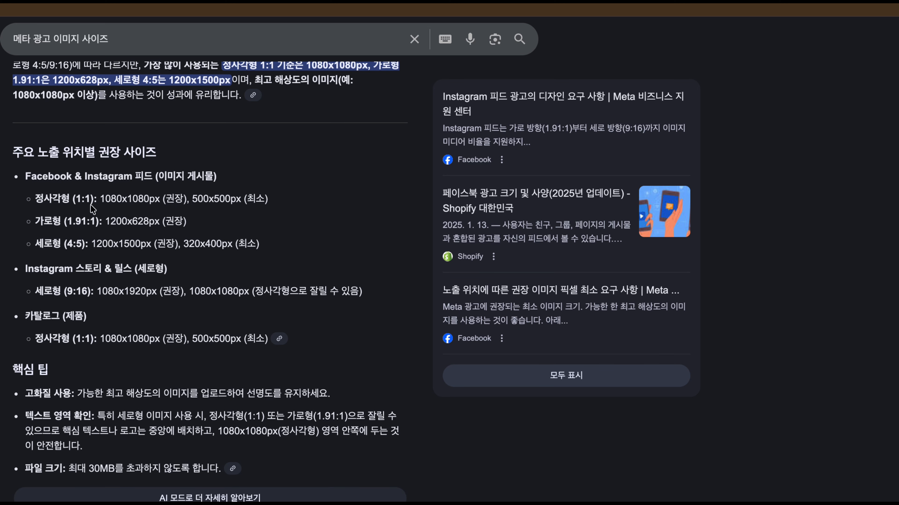
{"action": "left_click_drag", "start_coordinate": [35, 199], "coordinate": [75, 212]}
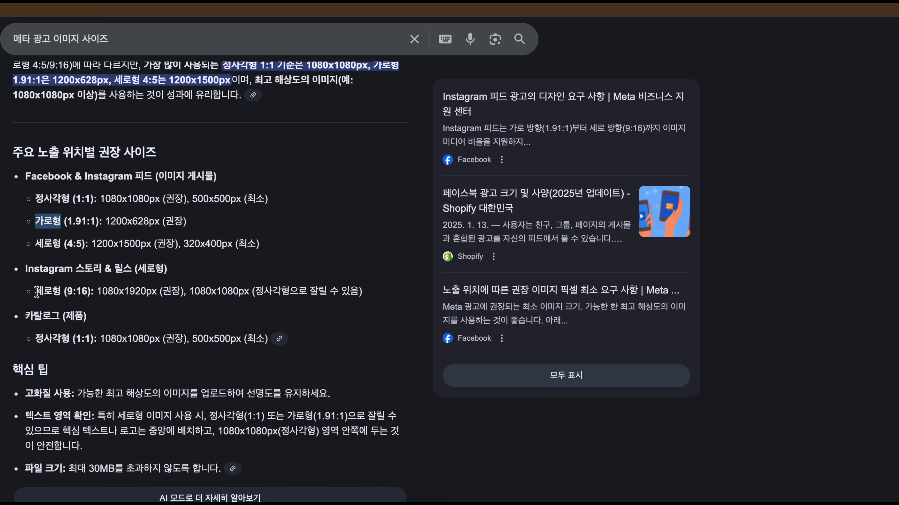
{"action": "left_click_drag", "start_coordinate": [37, 293], "coordinate": [147, 292]}
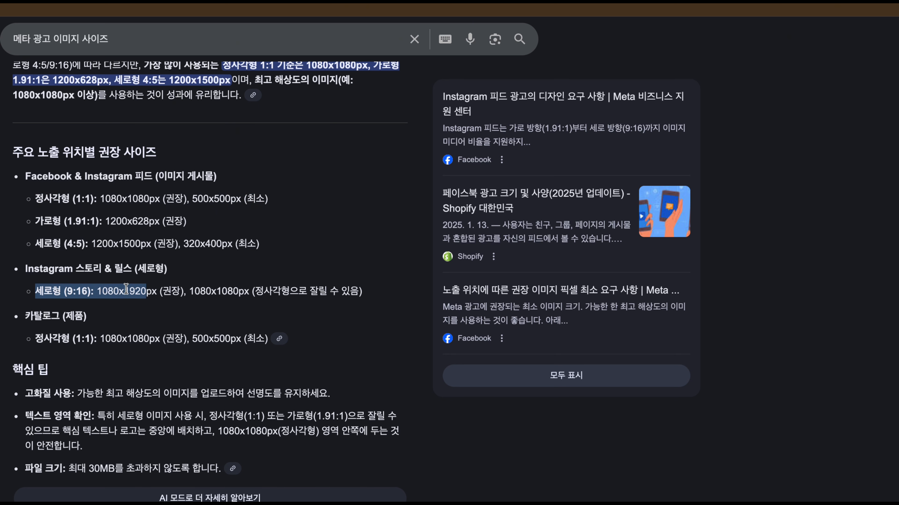
{"action": "left_click", "coordinate": [109, 306]}
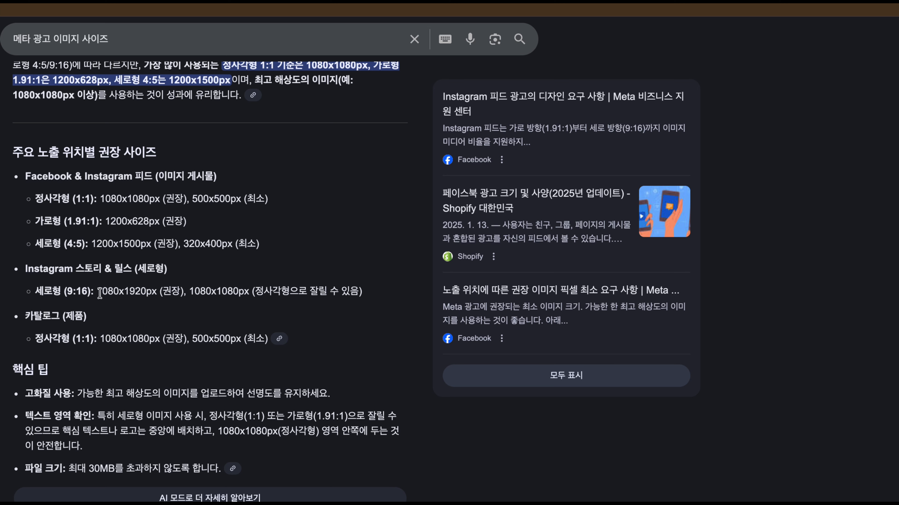
{"action": "left_click_drag", "start_coordinate": [37, 199], "coordinate": [253, 202]}
{"action": "left_click", "coordinate": [253, 203]}
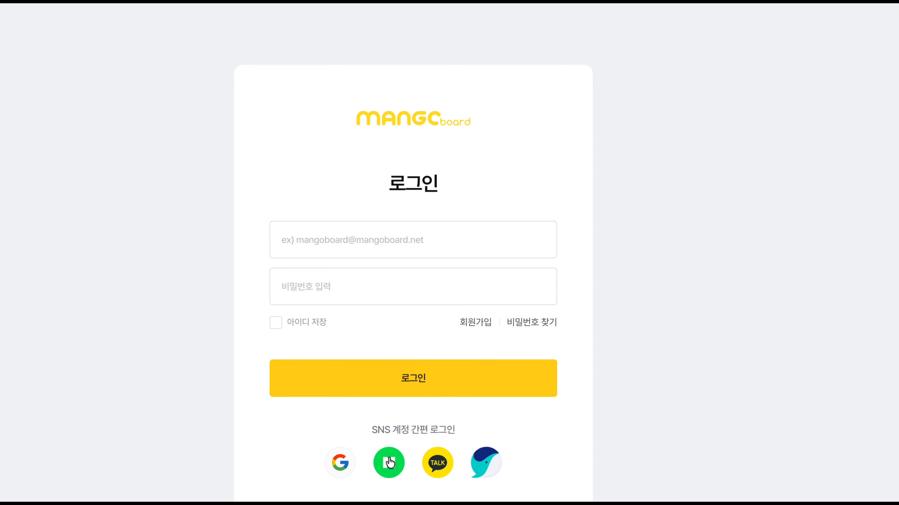
Start signing in to Mangoboard with a Google account.
{"action": "left_click", "coordinate": [340, 462]}
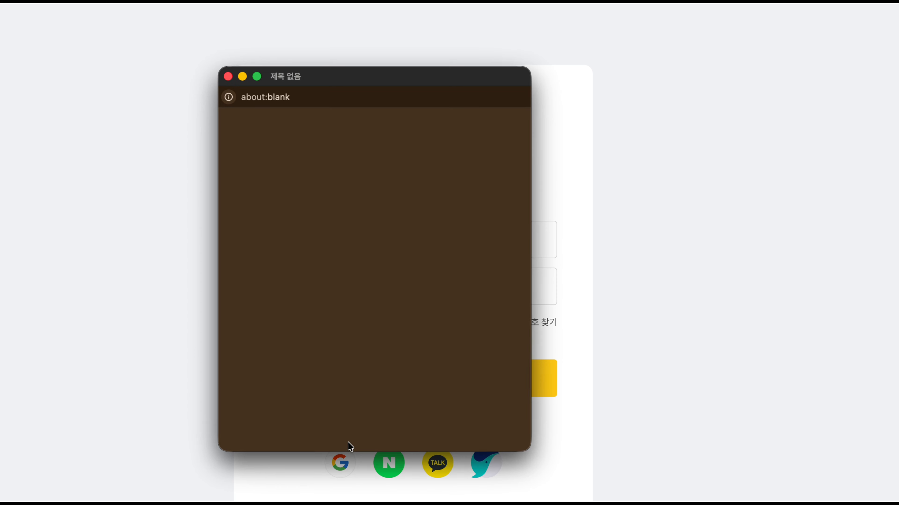
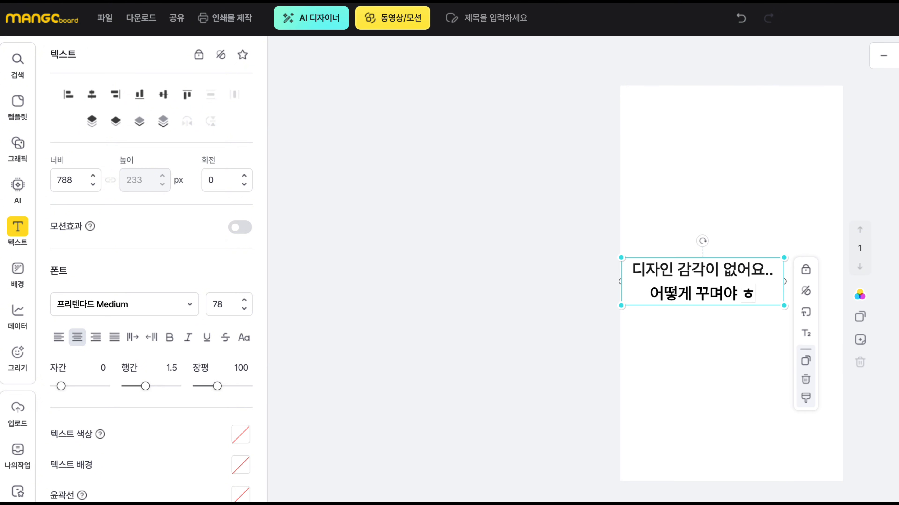
Complete the text box with the lines "어떻게 꾸며야 하나요?" and "내용은 뭘 써야하나요?", followed by a blank line and "'막막함'".
{"action": "type", "text": "하나요?"}
{"action": "key", "text": "Return"}
{"action": "type", "text": "내용은 뭘 서야"}
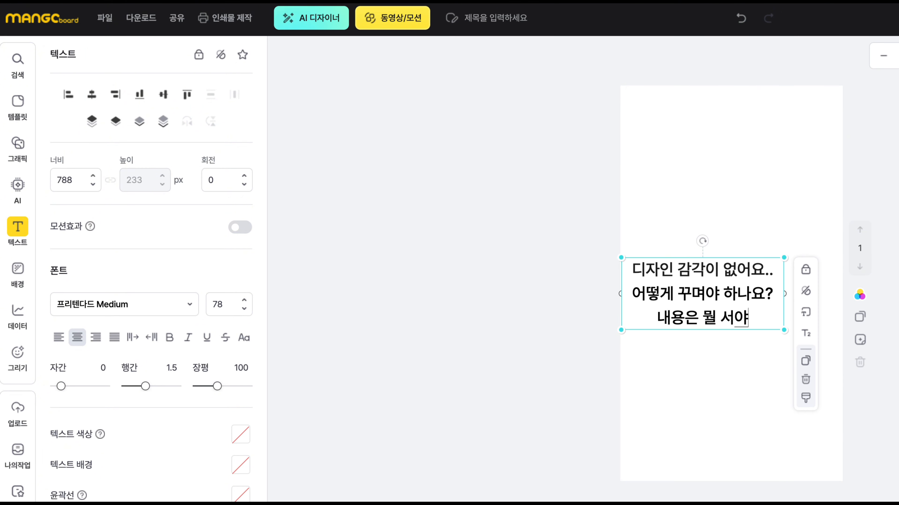
{"action": "type", "text": "하나요?"}
{"action": "key", "text": "Return"}
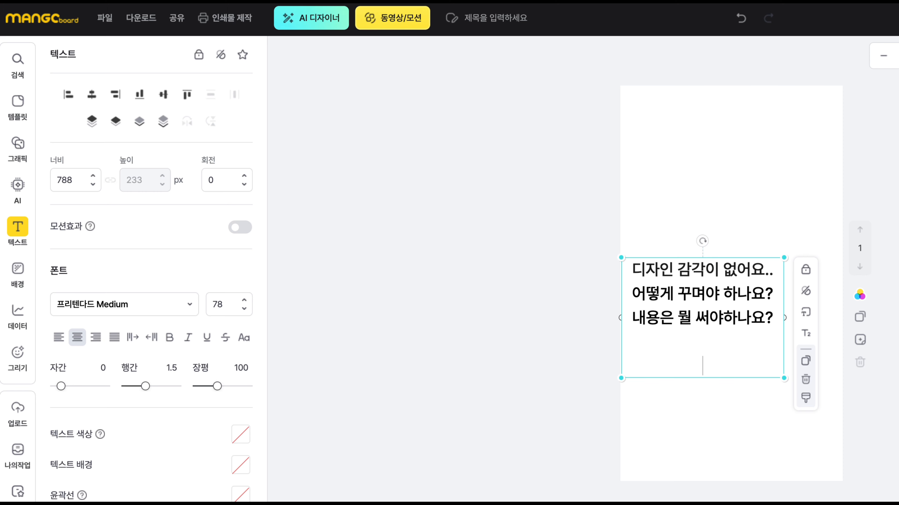
{"action": "type", "text": "'"}
{"action": "key", "text": "End"}
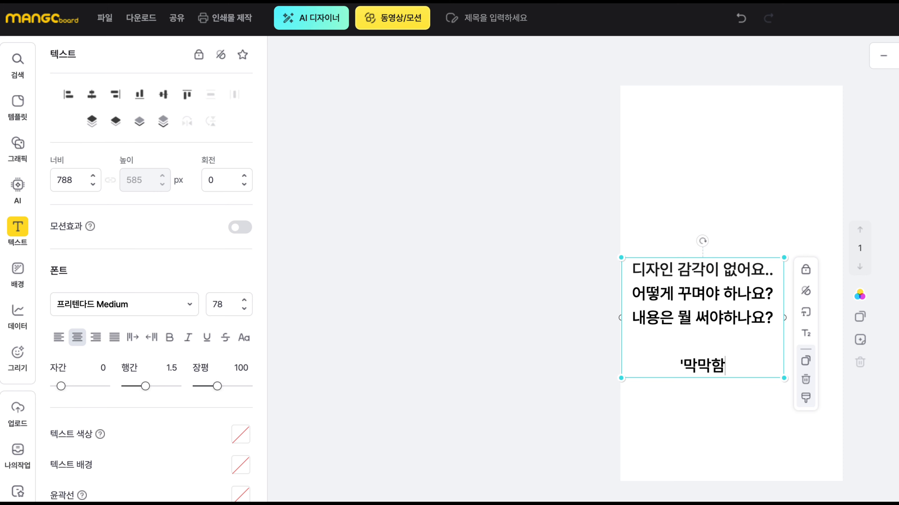
{"action": "left_click", "coordinate": [667, 255]}
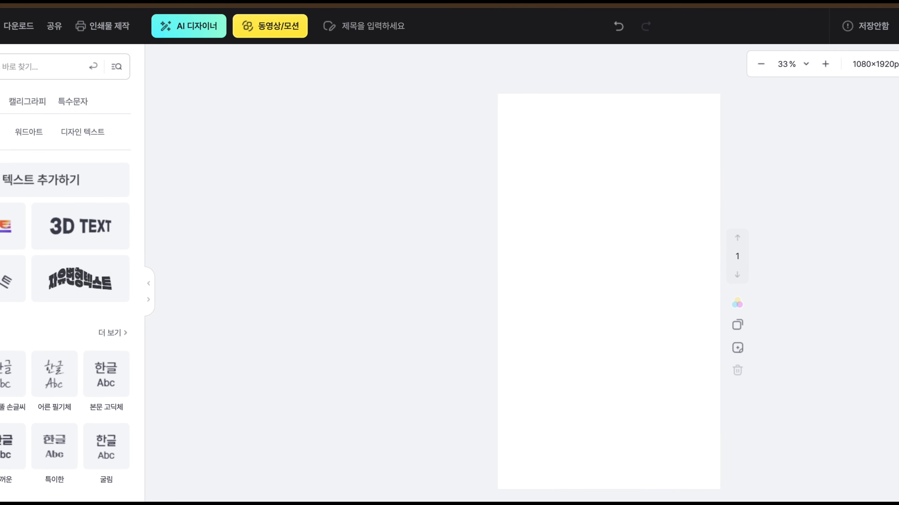
Resize the canvas to 1080 × 1080 px.
{"action": "left_click", "coordinate": [880, 75]}
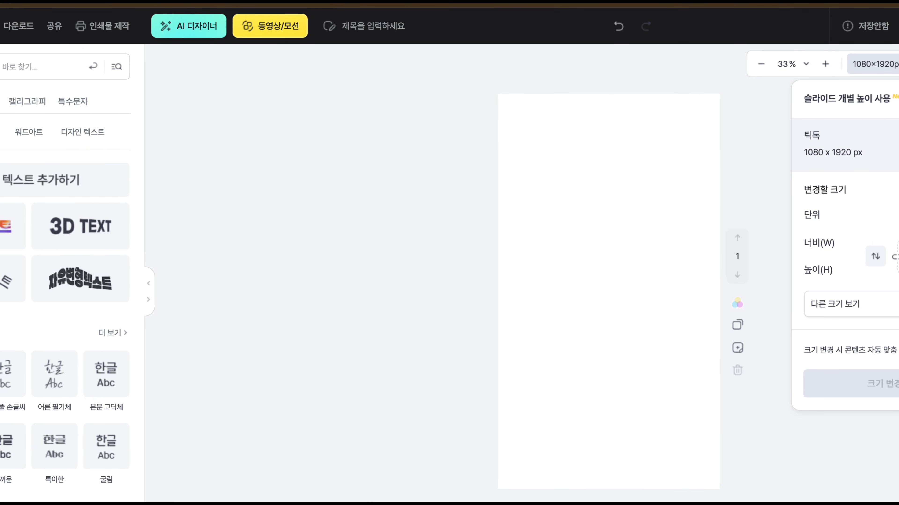
{"action": "type", "text": "1"}
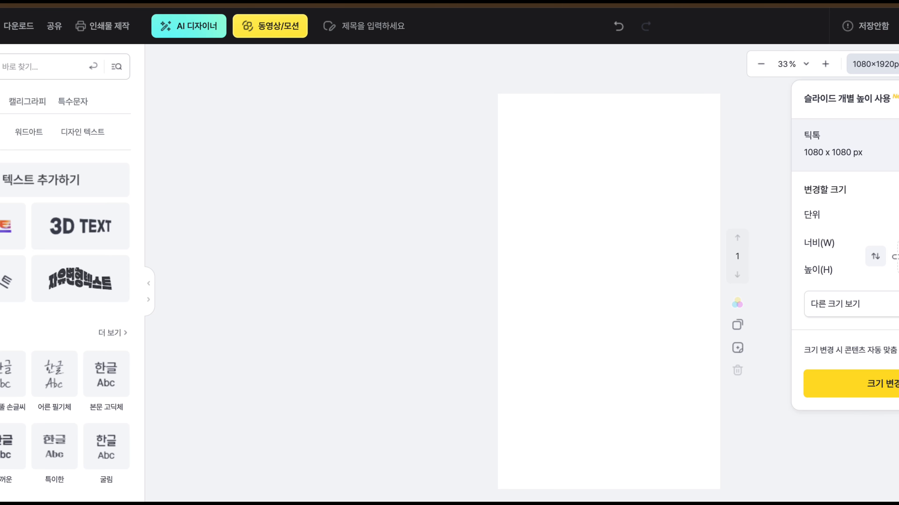
{"action": "left_click", "coordinate": [881, 384]}
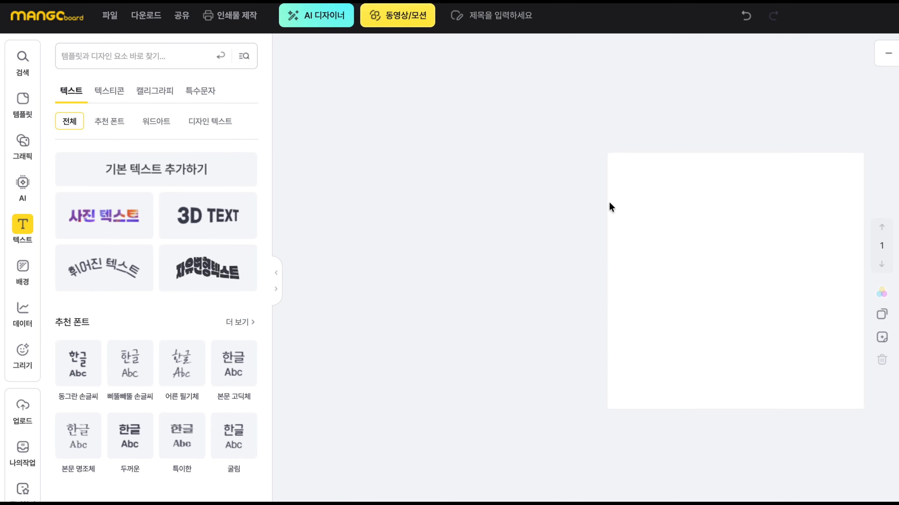
Place the '막막함' text box on the square canvas and move it to the middle.
{"action": "right_click", "coordinate": [608, 201]}
{"action": "left_click", "coordinate": [677, 236]}
{"action": "double_click", "coordinate": [748, 328]}
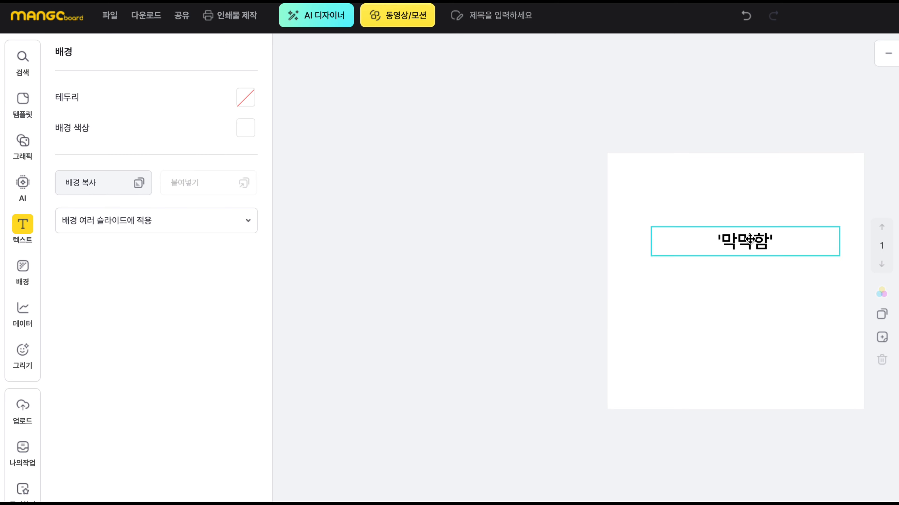
{"action": "left_click_drag", "start_coordinate": [748, 240], "coordinate": [742, 279]}
{"action": "left_click", "coordinate": [692, 307]}
Replace the '막막함' text with the lines "디자인 고민 X" and "그냥 템플릿 쓰면 됩니다.".
{"action": "double_click", "coordinate": [731, 280]}
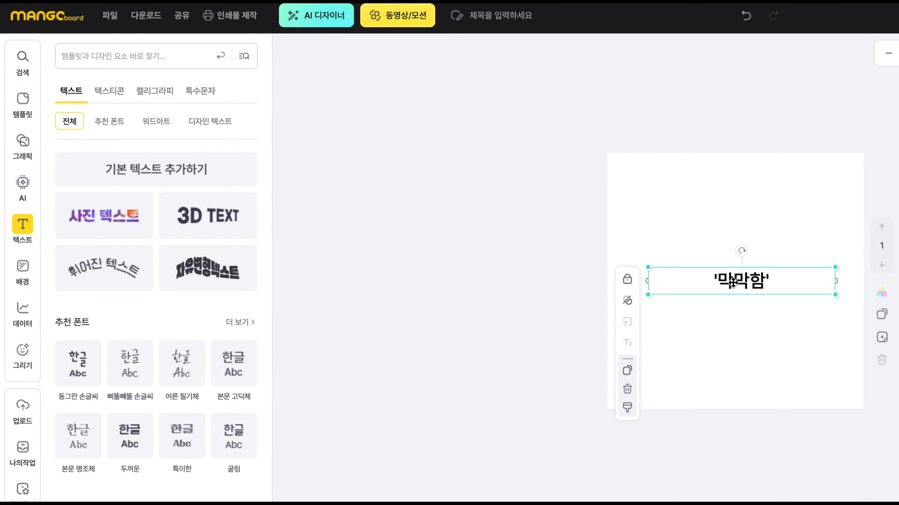
{"action": "key", "text": "super+a"}
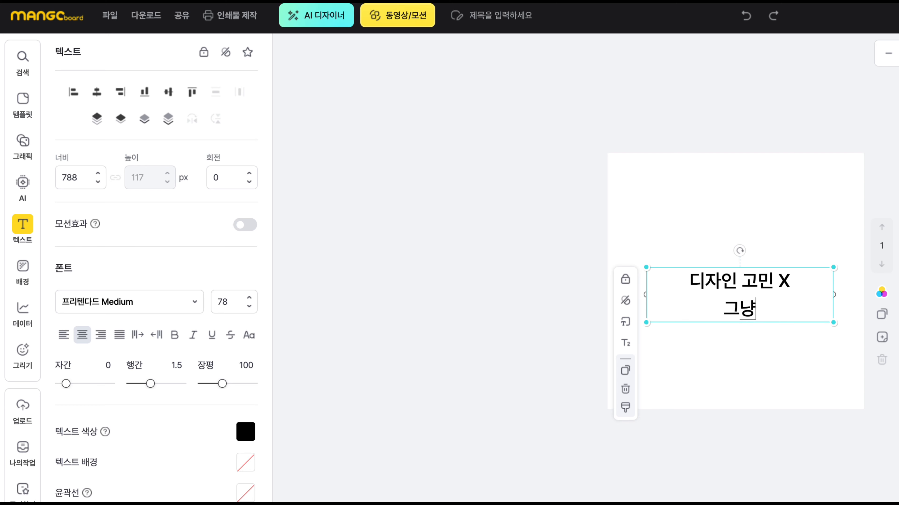
{"action": "type", "text": "ㅅ 스면 되"}
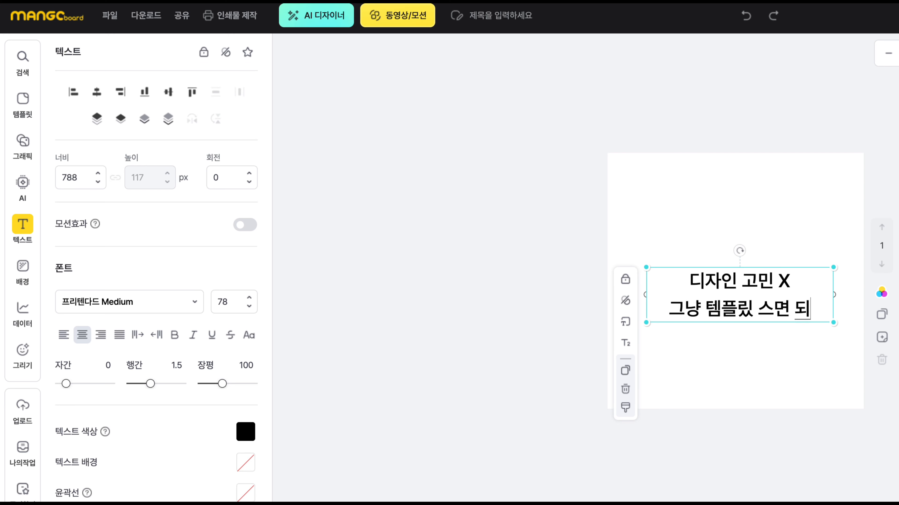
{"action": "key", "text": "BackSpace"}
{"action": "type", "text": "쓰면 됩니다."}
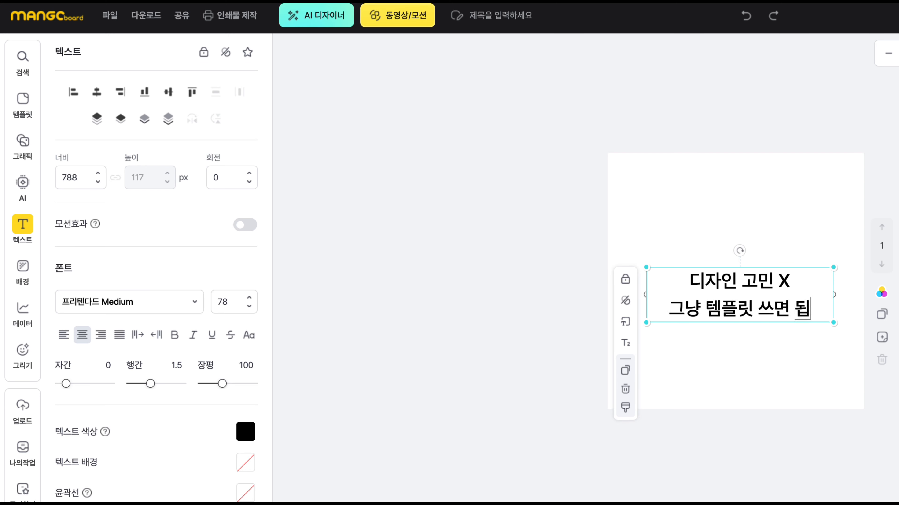
Add the lines "혹은 디자인 못생겨도" and "내용이 충실하면 클릭 합니다." to the text box.
{"action": "key", "text": "Return"}
{"action": "type", "text": "혹은 디자인"}
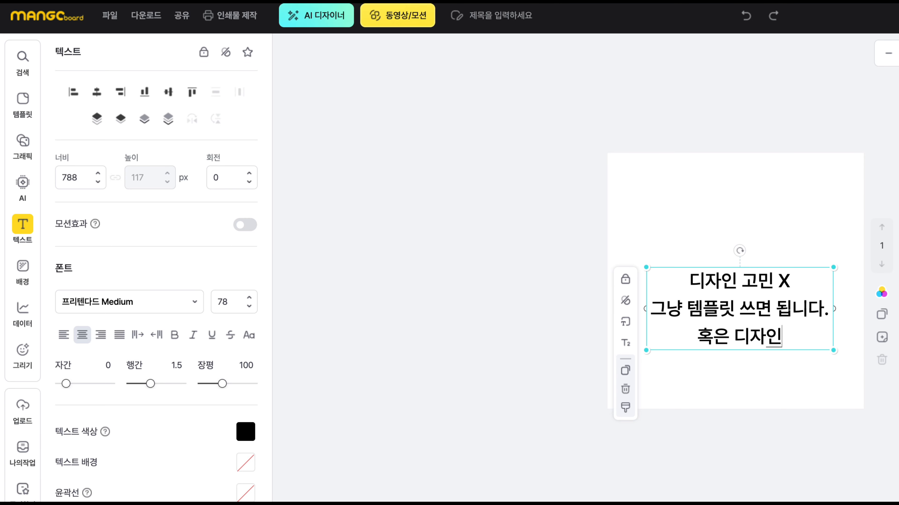
{"action": "type", "text": " 못생겨도"}
{"action": "key", "text": "Return"}
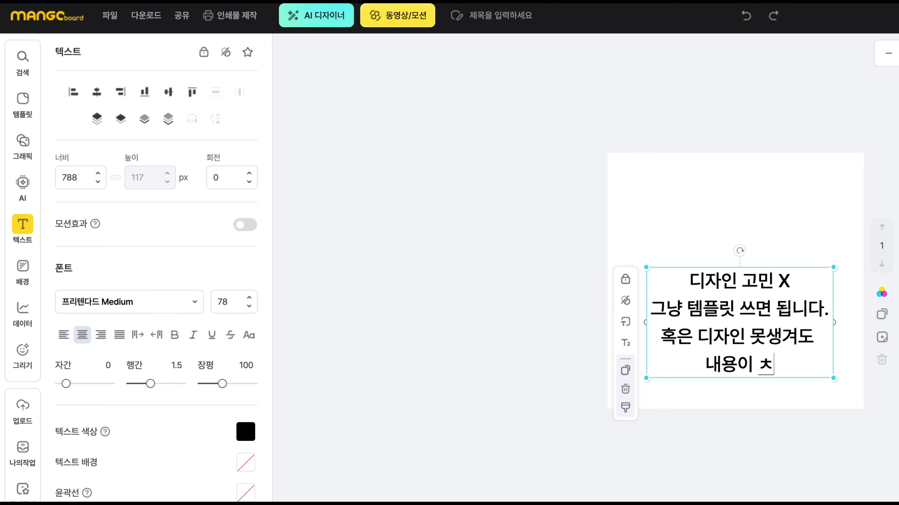
{"action": "type", "text": "내용이 충실하면 클릭 합니다."}
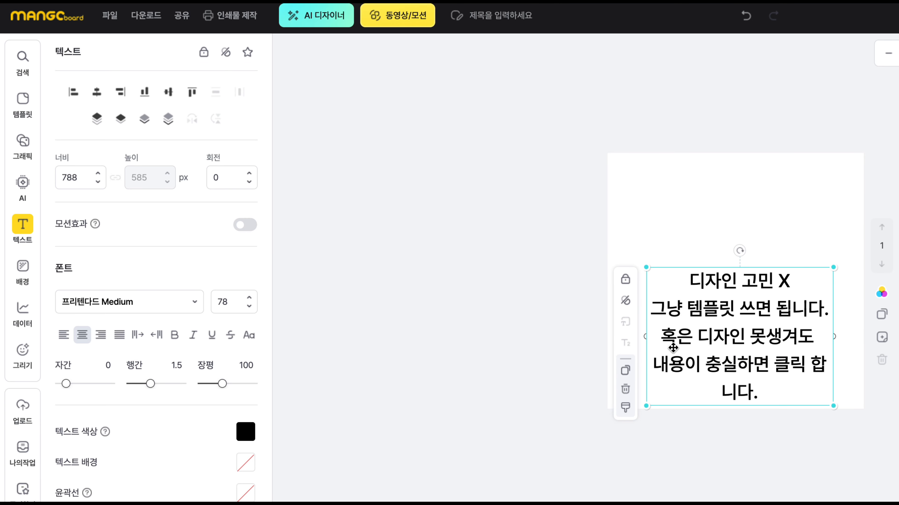
Widen the text box to 1002 px, centred on the canvas, and colour the word 클릭 red.
{"action": "left_click_drag", "start_coordinate": [642, 339], "coordinate": [589, 339]}
{"action": "left_click_drag", "start_coordinate": [726, 321], "coordinate": [747, 322]}
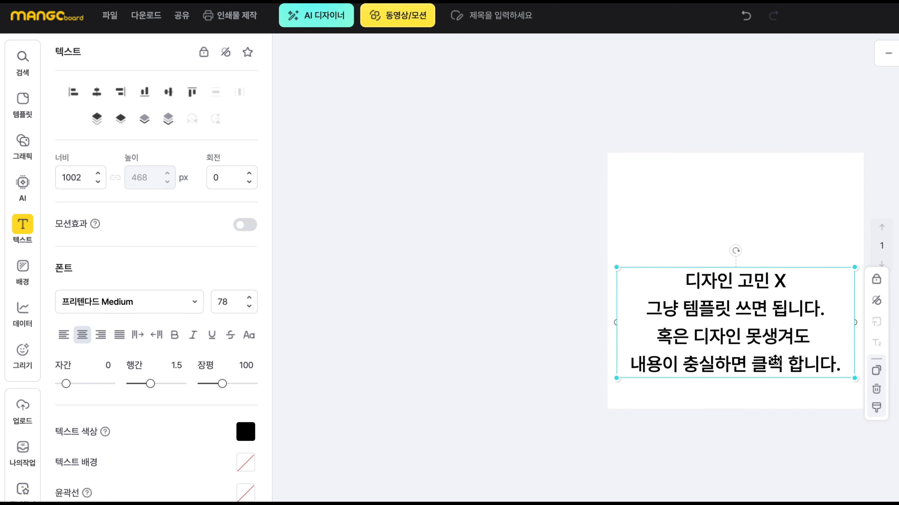
{"action": "double_click", "coordinate": [779, 366]}
{"action": "left_click", "coordinate": [779, 366]}
{"action": "double_click", "coordinate": [766, 365]}
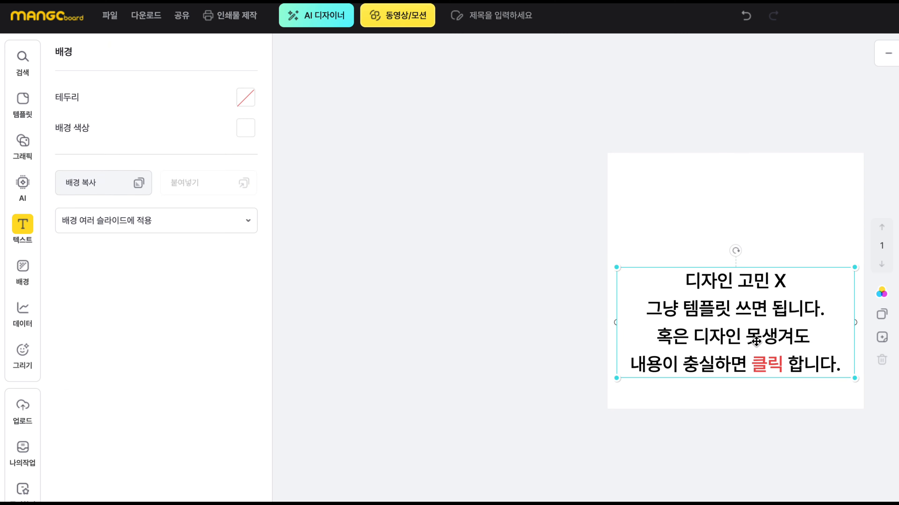
Replace the whole text block with the single word 썸네일 and position the box in the middle of the canvas.
{"action": "left_click", "coordinate": [755, 339]}
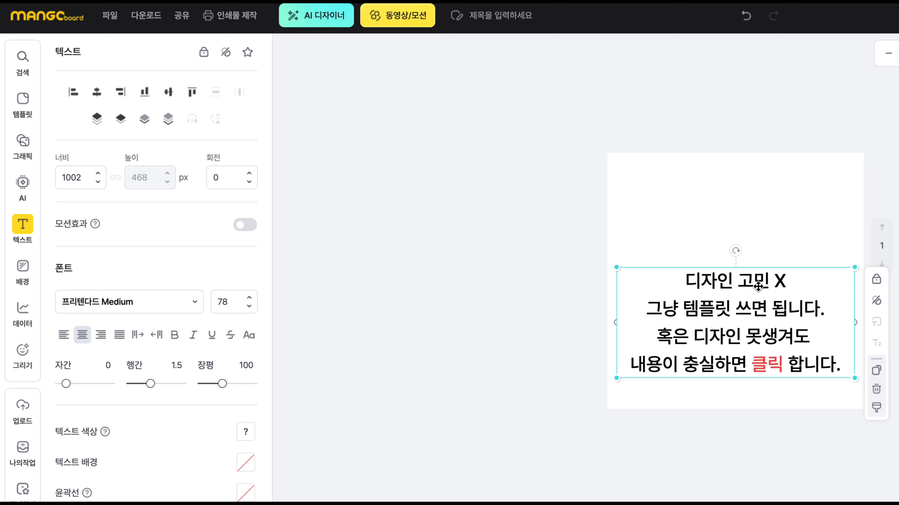
{"action": "left_click_drag", "start_coordinate": [758, 285], "coordinate": [760, 180]}
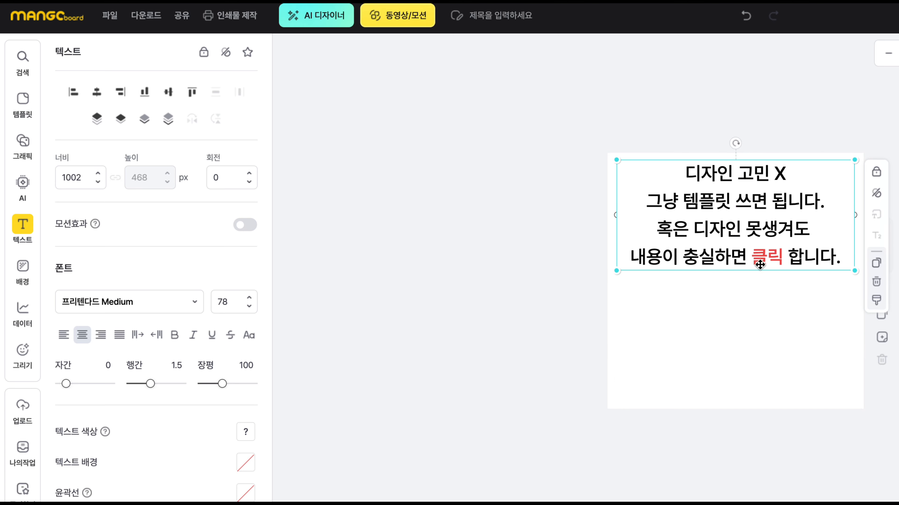
{"action": "double_click", "coordinate": [766, 203]}
{"action": "type", "text": "썸네일"}
{"action": "left_click_drag", "start_coordinate": [748, 219], "coordinate": [784, 275]}
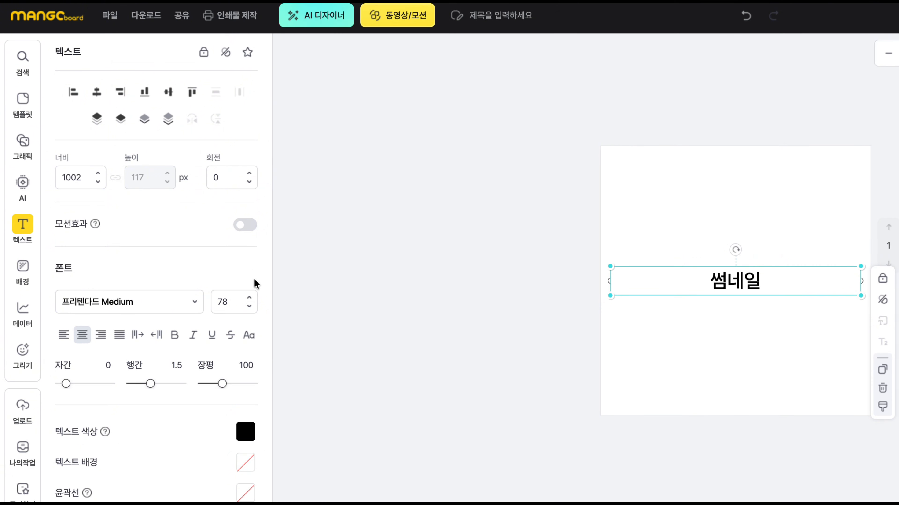
Set the font size of 썸네일 to 147 and keep the box centred on the canvas.
{"action": "left_click_drag", "start_coordinate": [249, 301], "coordinate": [246, 301]}
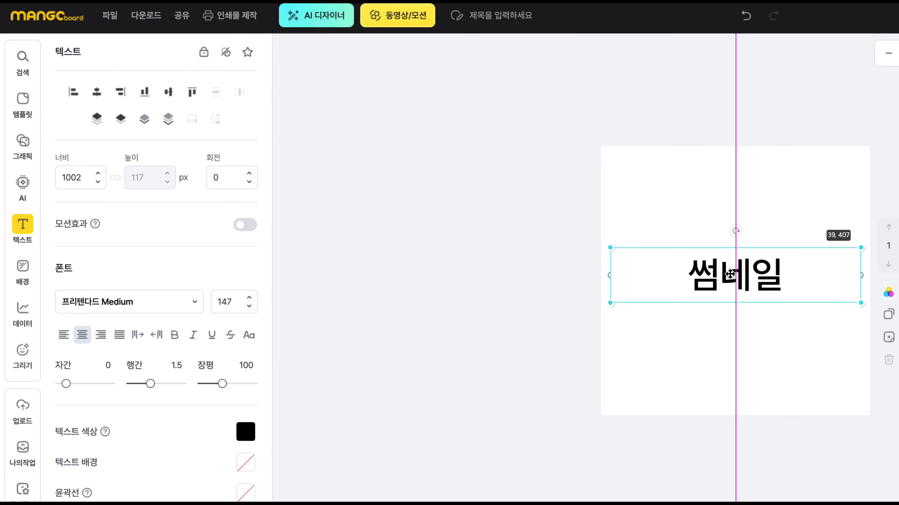
{"action": "left_click", "coordinate": [604, 282]}
{"action": "left_click", "coordinate": [787, 287]}
Add "(매력 포인트)" and "=디자인, 카피라이팅, 배치, 색감" below 썸네일 and move the text box up to fit the canvas.
{"action": "left_click", "coordinate": [775, 282]}
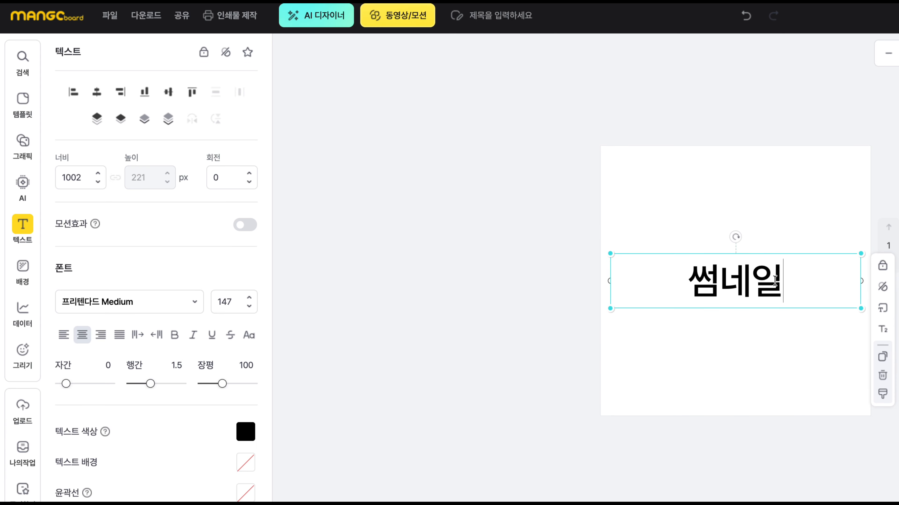
{"action": "type", "text": "(매력 포인트)"}
{"action": "key", "text": "Return"}
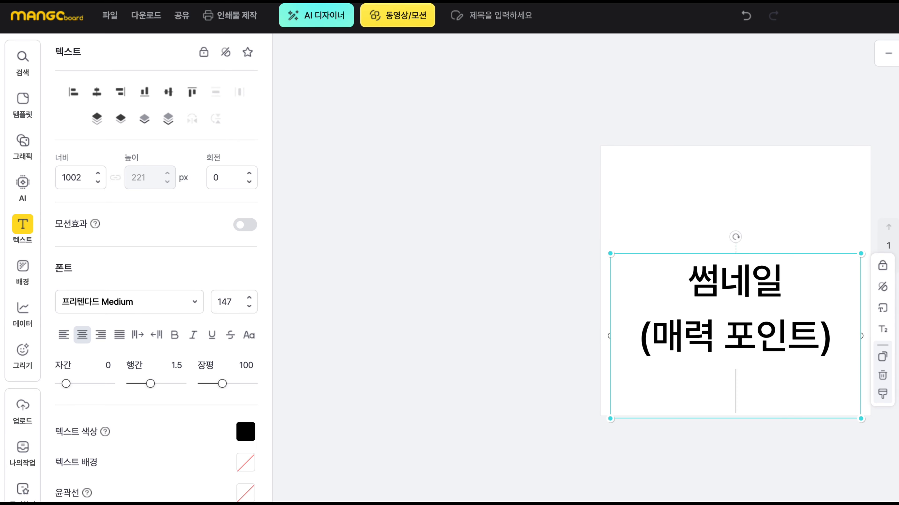
{"action": "type", "text": "=디자인, "}
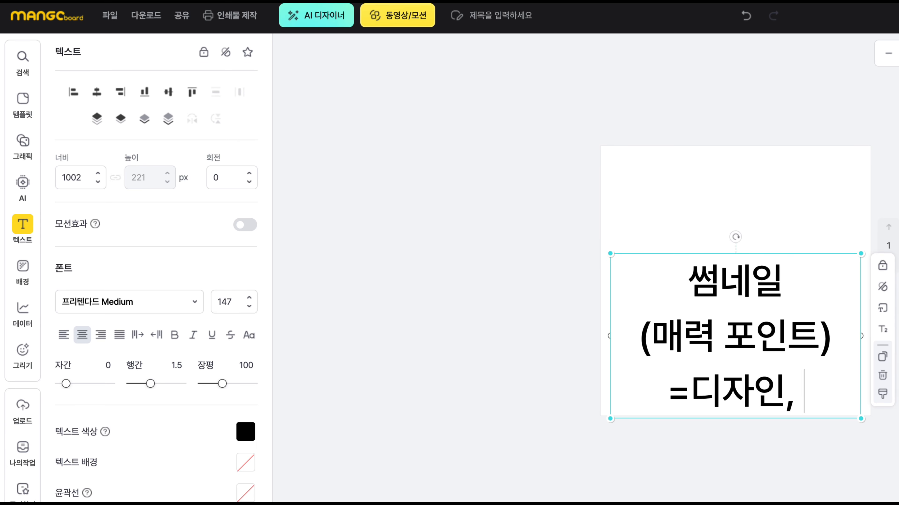
{"action": "type", "text": "카피라이팅, "}
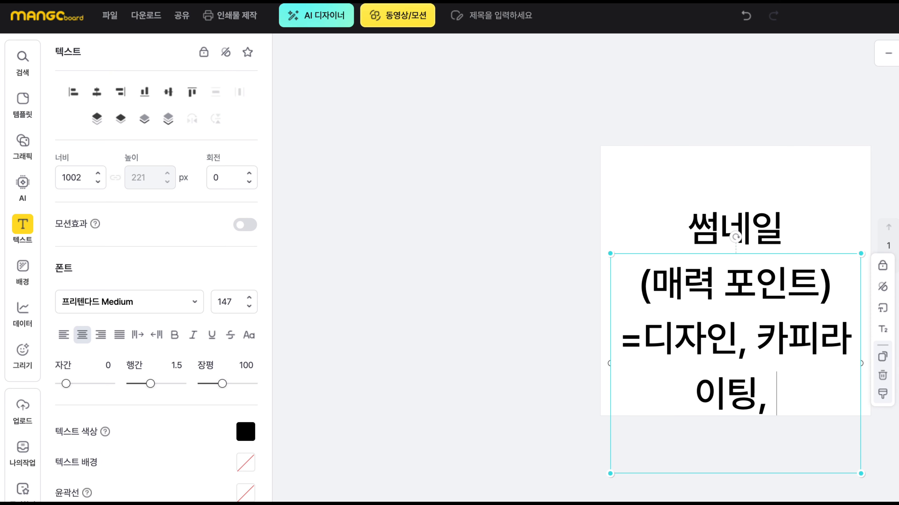
{"action": "type", "text": "구"}
{"action": "key", "text": "BackSpace"}
{"action": "key", "text": "BackSpace"}
{"action": "type", "text": "배치,"}
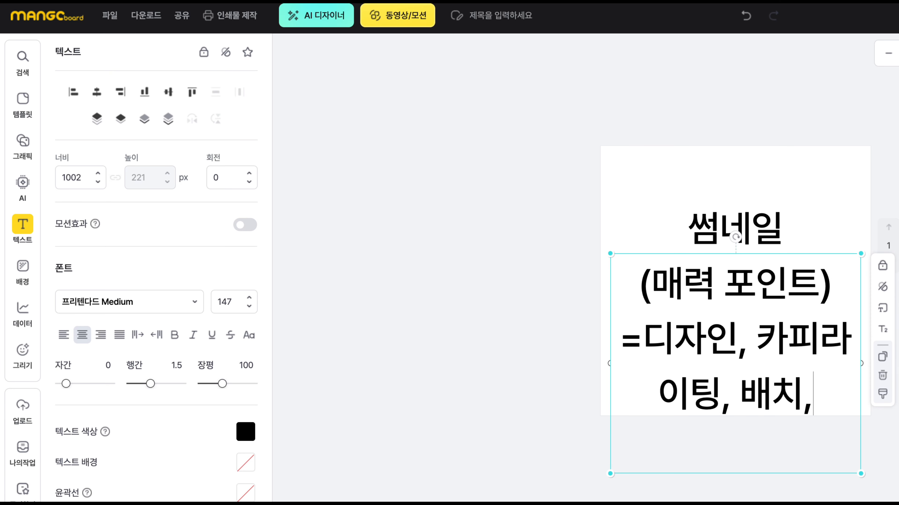
{"action": "type", "text": " 색ㄱ"}
{"action": "left_click_drag", "start_coordinate": [672, 239], "coordinate": [673, 202]}
{"action": "double_click", "coordinate": [733, 304]}
{"action": "left_click_drag", "start_coordinate": [737, 304], "coordinate": [645, 303]}
{"action": "left_click", "coordinate": [645, 303]}
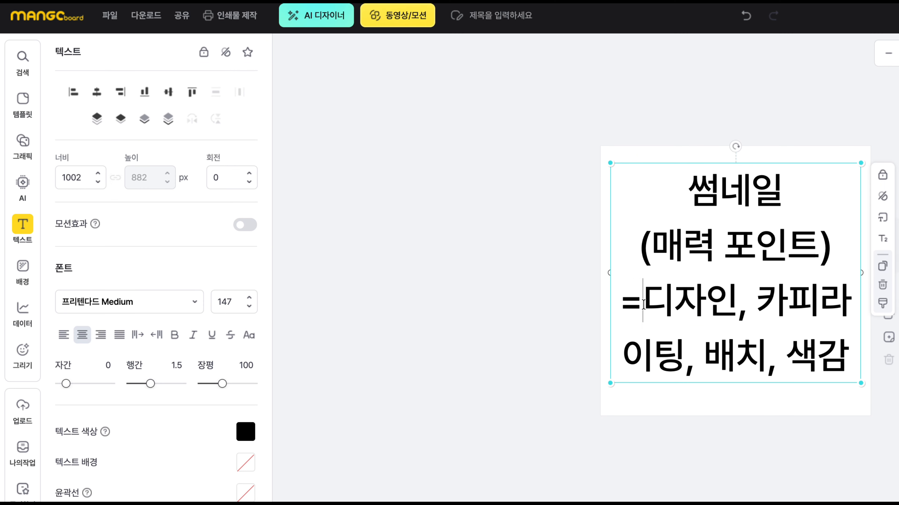
{"action": "key", "text": "ctrl+shift+End"}
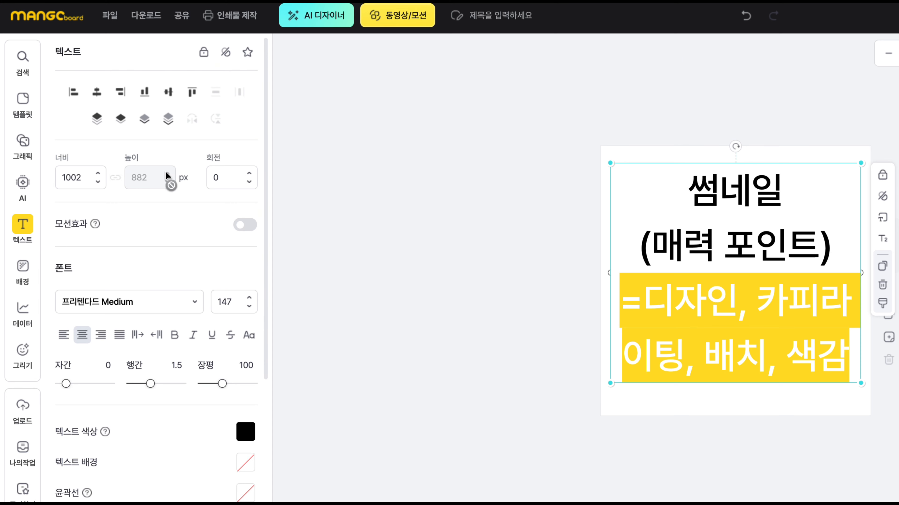
{"action": "double_click", "coordinate": [654, 296]}
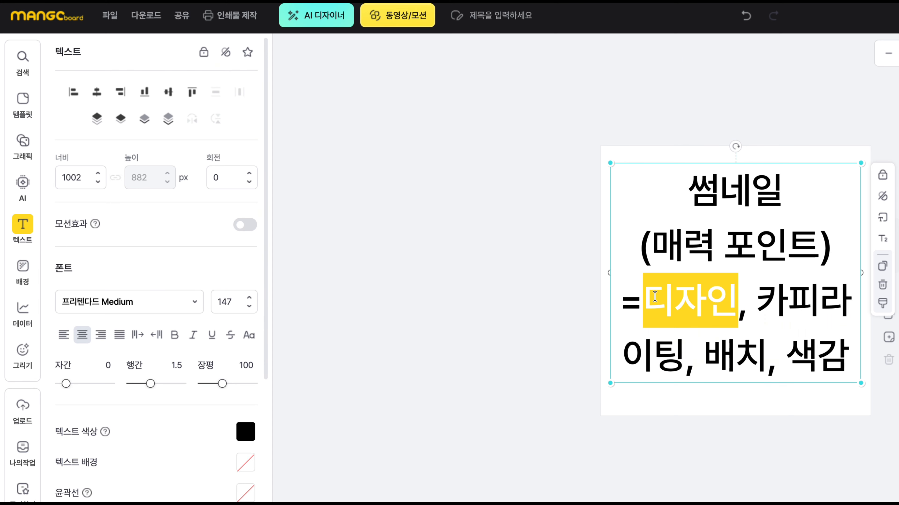
{"action": "double_click", "coordinate": [762, 298]}
{"action": "left_click", "coordinate": [789, 316]}
{"action": "key", "text": "shift+Left"}
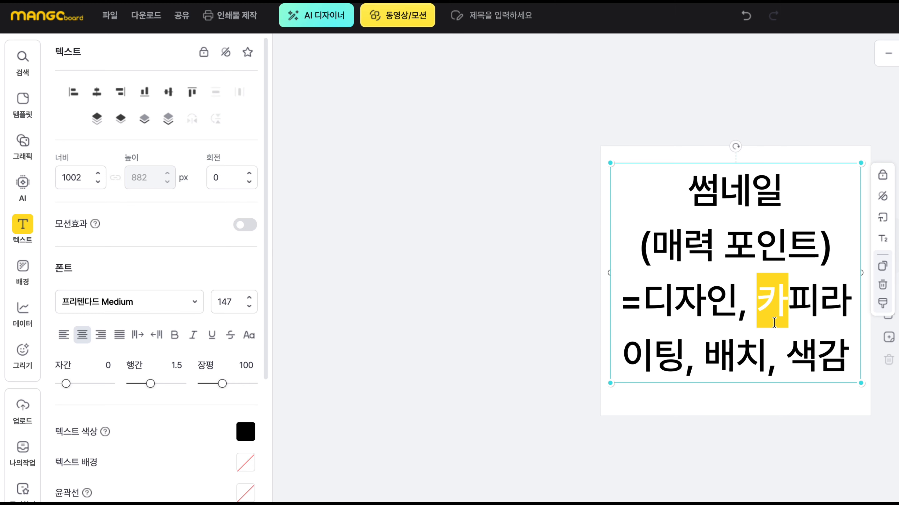
{"action": "left_click", "coordinate": [799, 189]}
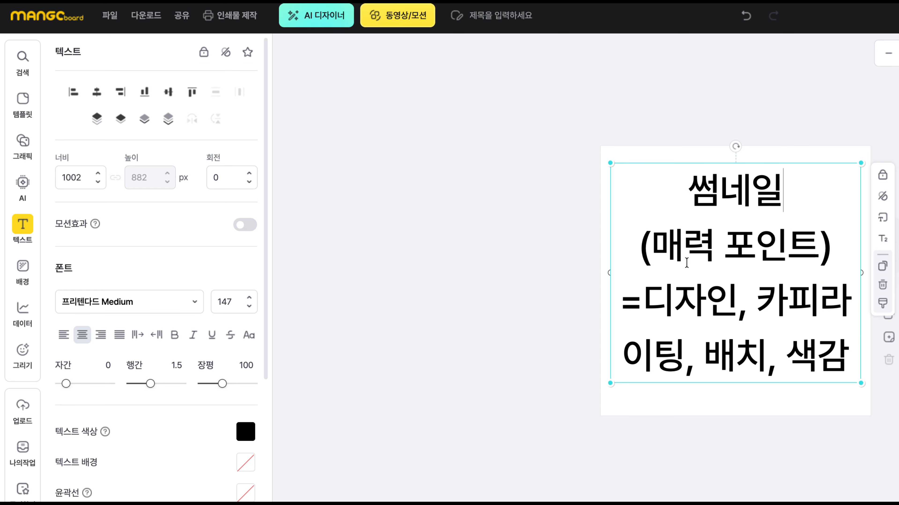
{"action": "left_click", "coordinate": [692, 302]}
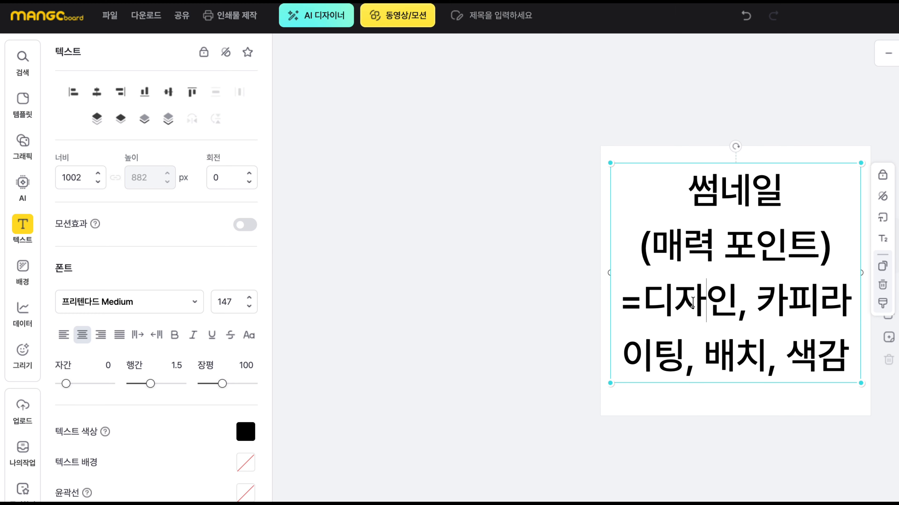
{"action": "double_click", "coordinate": [650, 304]}
{"action": "left_click", "coordinate": [421, 287]}
{"action": "left_click", "coordinate": [791, 220]}
{"action": "left_click", "coordinate": [496, 179]}
Browse the newly updated motion, video and design templates in the template library.
{"action": "left_click", "coordinate": [22, 101]}
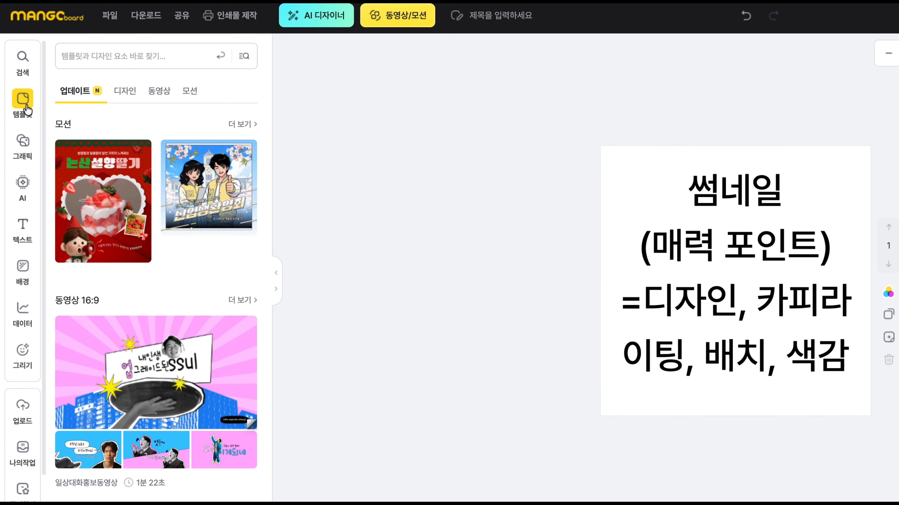
{"action": "scroll", "coordinate": [173, 312], "scroll_direction": "down", "scroll_amount": 15}
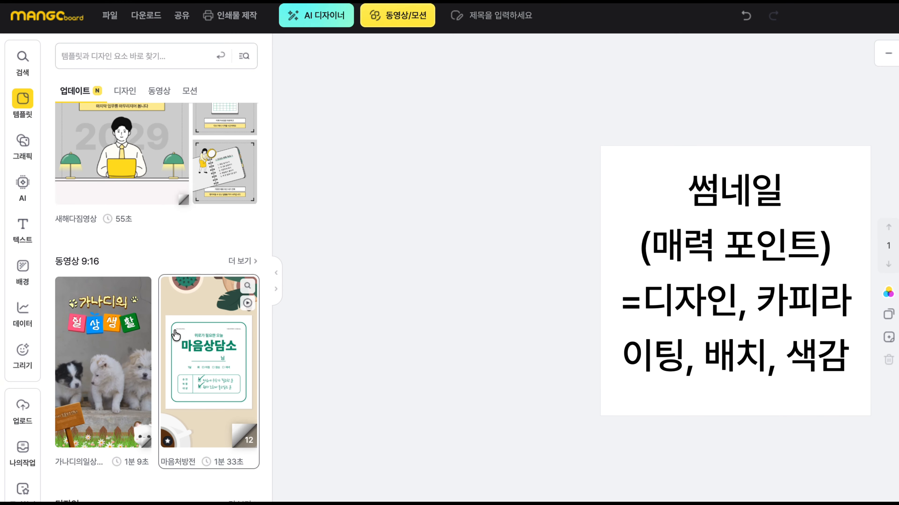
{"action": "scroll", "coordinate": [175, 335], "scroll_direction": "down", "scroll_amount": 8}
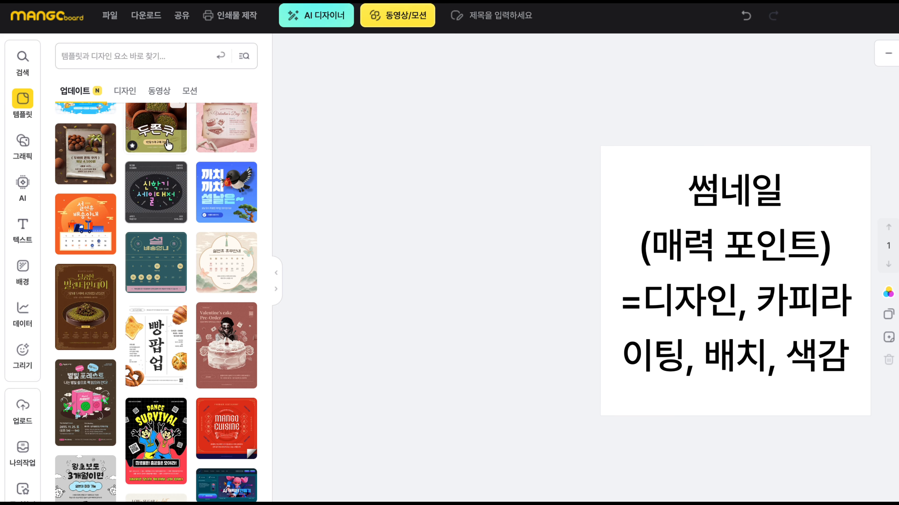
Look through the updated templates and the card news and SNS categories of the design templates.
{"action": "scroll", "coordinate": [235, 428], "scroll_direction": "down", "scroll_amount": 12}
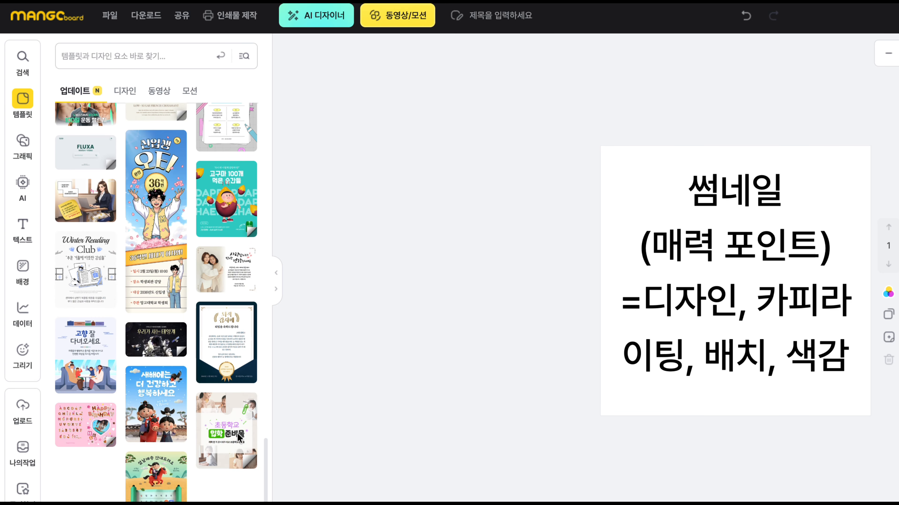
{"action": "scroll", "coordinate": [226, 389], "scroll_direction": "up", "scroll_amount": 20}
{"action": "left_click", "coordinate": [116, 91]}
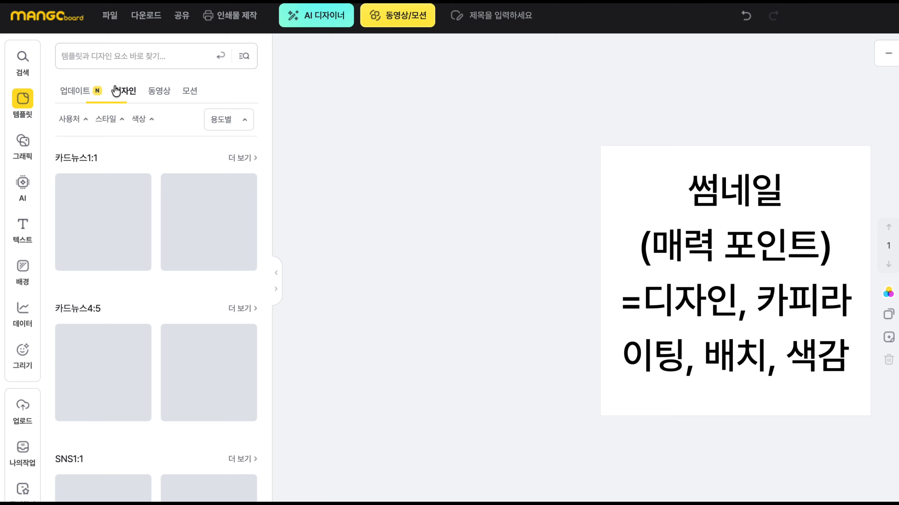
{"action": "scroll", "coordinate": [166, 361], "scroll_direction": "down", "scroll_amount": 5}
{"action": "scroll", "coordinate": [126, 423], "scroll_direction": "up", "scroll_amount": 1}
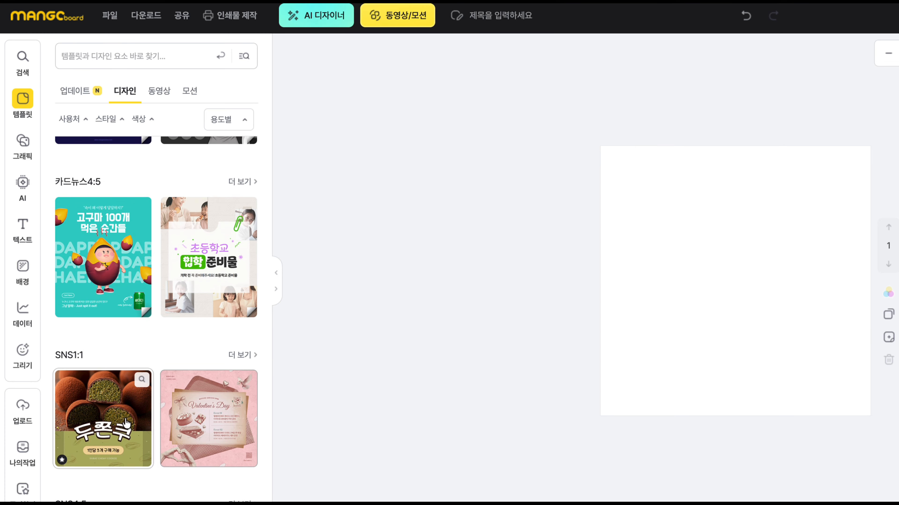
{"action": "scroll", "coordinate": [227, 355], "scroll_direction": "down", "scroll_amount": 3}
{"action": "scroll", "coordinate": [227, 355], "scroll_direction": "up", "scroll_amount": 6}
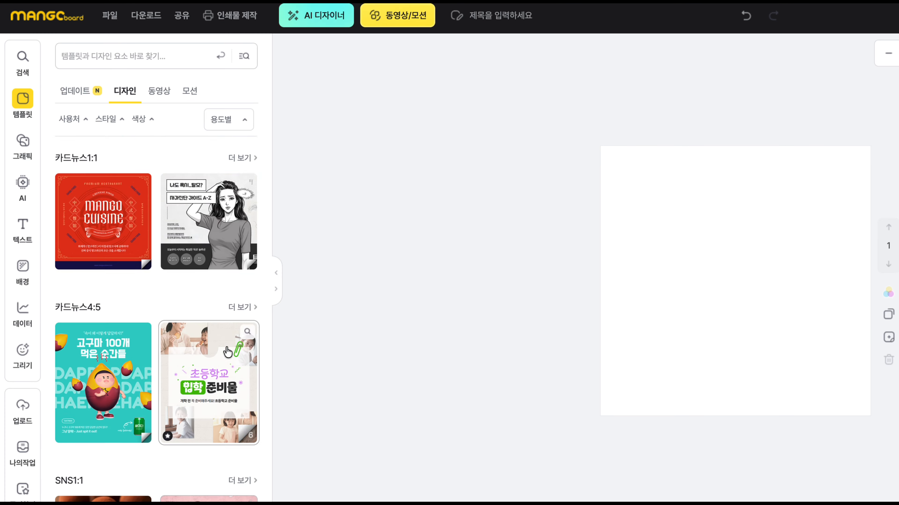
{"action": "scroll", "coordinate": [122, 407], "scroll_direction": "down", "scroll_amount": 3}
Try the 두쫀쿠 template from the SNS1:1 category on the slide, selecting its elements, and undo the replacement.
{"action": "left_click", "coordinate": [122, 409]}
{"action": "left_click", "coordinate": [686, 322]}
{"action": "left_click", "coordinate": [778, 319]}
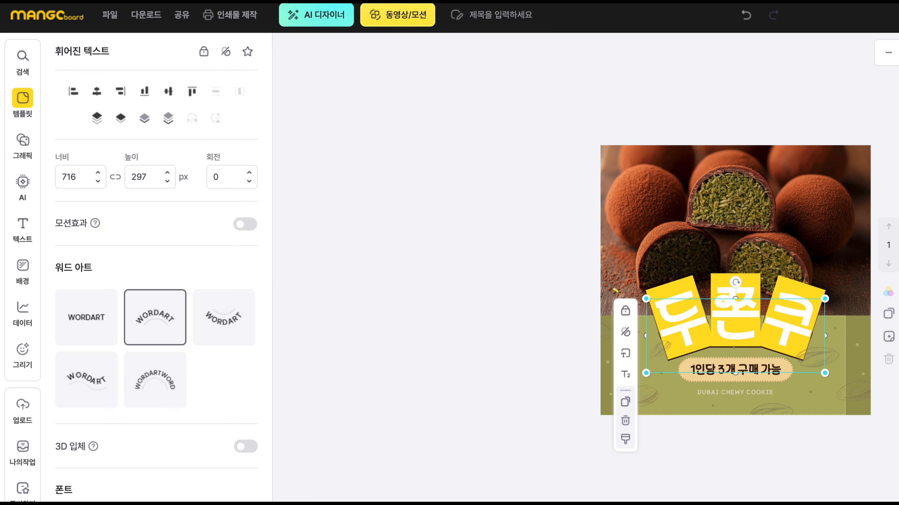
{"action": "left_click", "coordinate": [573, 275]}
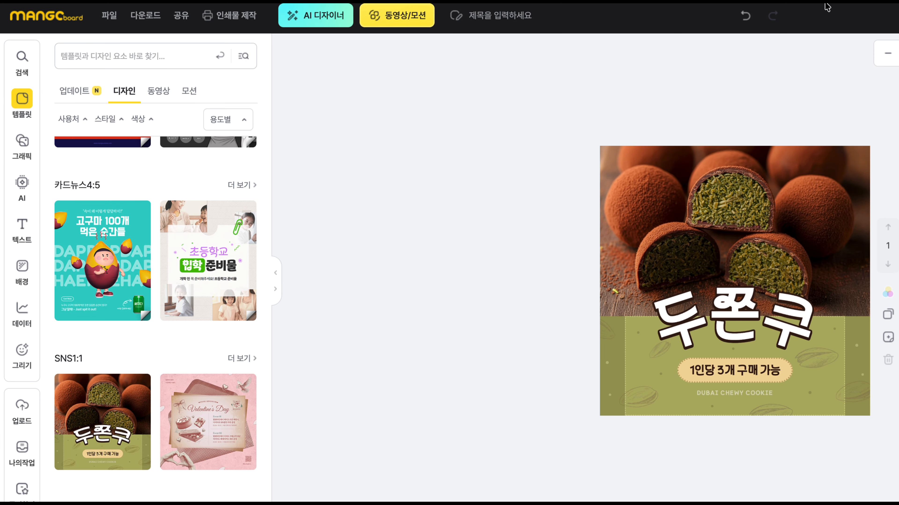
{"action": "left_click_drag", "start_coordinate": [857, 436], "coordinate": [633, 179]}
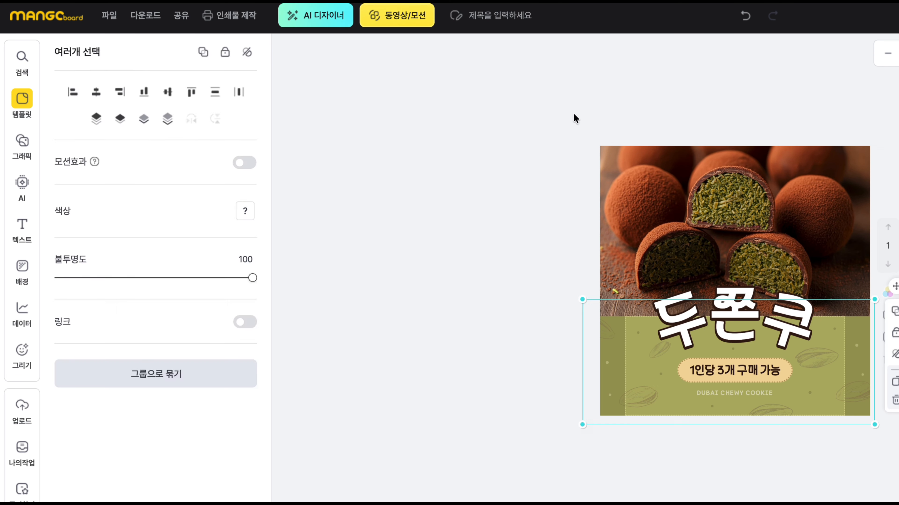
{"action": "left_click_drag", "start_coordinate": [571, 111], "coordinate": [877, 495]}
{"action": "left_click", "coordinate": [730, 396]}
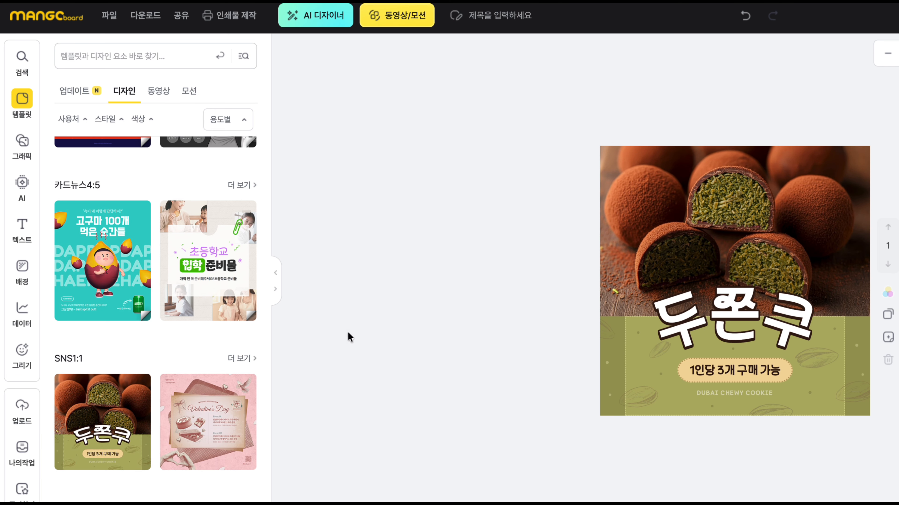
{"action": "key", "text": "ctrl+z"}
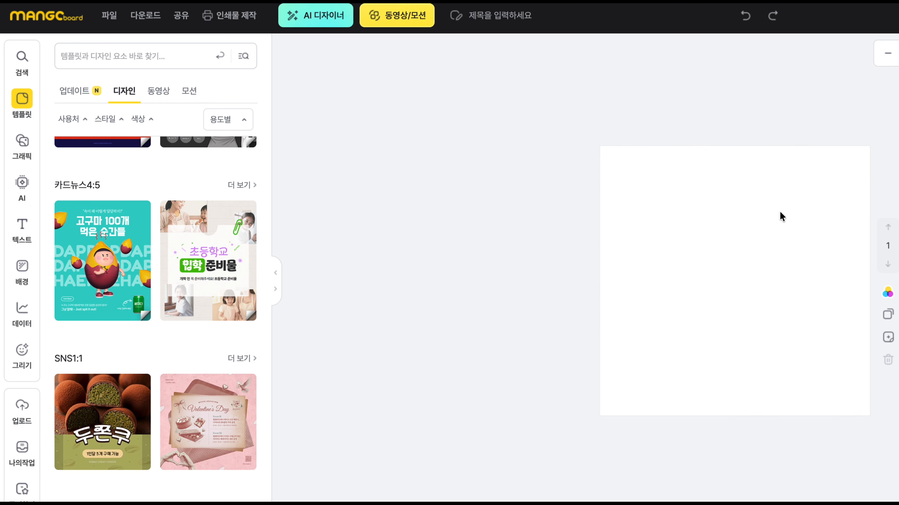
{"action": "key", "text": "ctrl+shift+z"}
Replace the whole text block with "예쁘게 만드는 것 보다 더 중요한 것", "=" and "명확하게 만드는 것".
{"action": "double_click", "coordinate": [739, 257]}
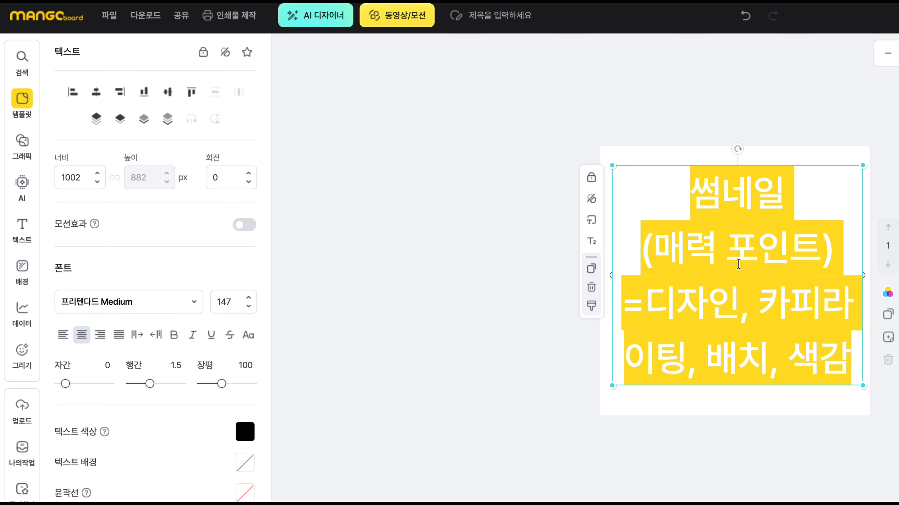
{"action": "type", "text": "예쁘게 바"}
{"action": "type", "text": "만드는 것 보다 더 중요하"}
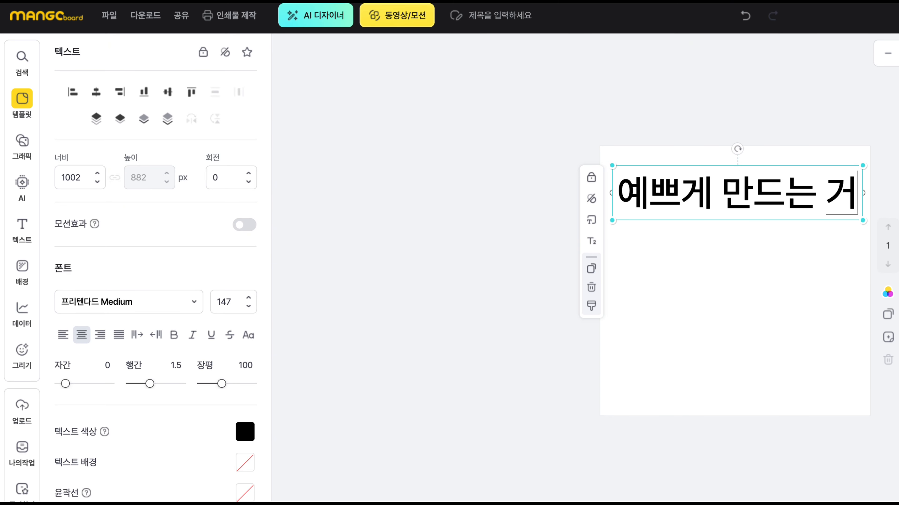
{"action": "type", "text": "ㄴ 것"}
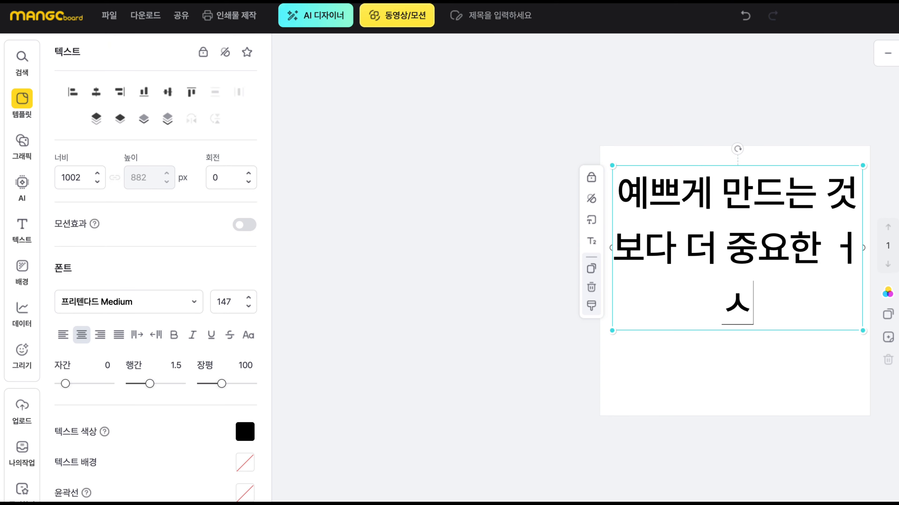
{"action": "type", "text": " = "}
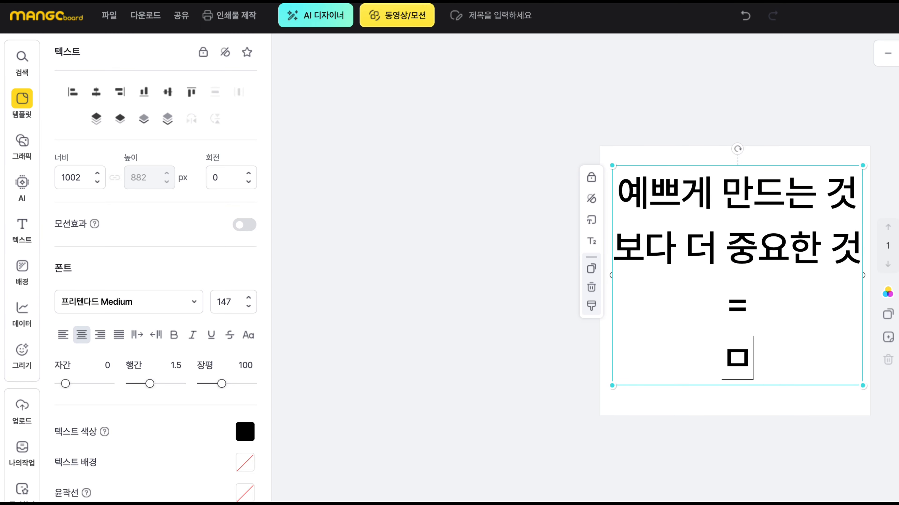
{"action": "type", "text": "명확하게 만드는 ㄱ"}
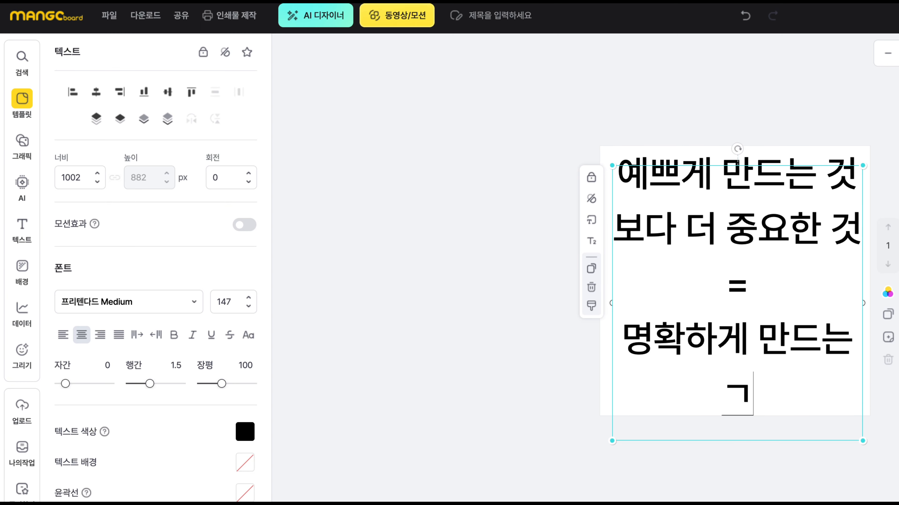
Scale the text block down to font size 120 and centre it on the canvas.
{"action": "left_click", "coordinate": [582, 302]}
{"action": "left_click", "coordinate": [616, 297]}
{"action": "left_click_drag", "start_coordinate": [615, 297], "coordinate": [566, 299]}
{"action": "key", "text": "Escape"}
{"action": "left_click", "coordinate": [606, 303]}
{"action": "left_click_drag", "start_coordinate": [728, 281], "coordinate": [786, 252]}
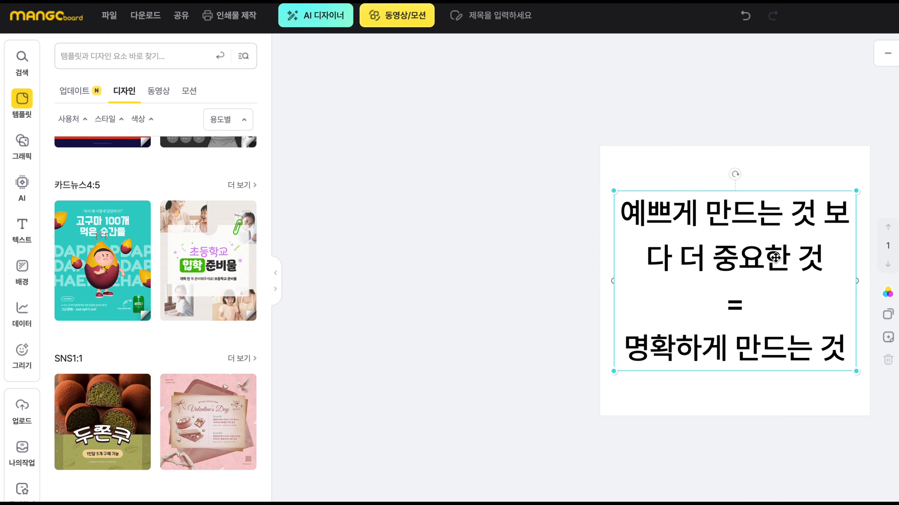
Make the words "예쁘게 만드는 것" in the text block bold.
{"action": "left_click", "coordinate": [785, 204]}
{"action": "double_click", "coordinate": [824, 213]}
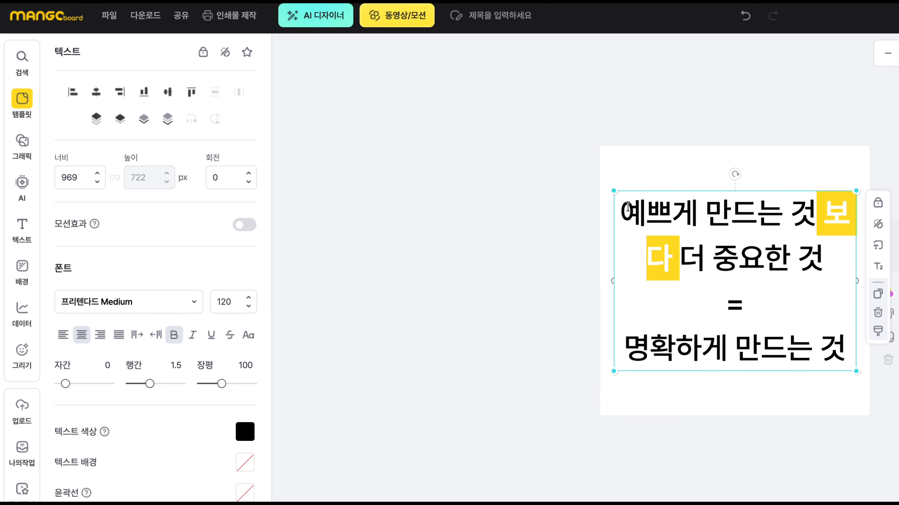
{"action": "left_click_drag", "start_coordinate": [627, 208], "coordinate": [812, 212]}
{"action": "left_click", "coordinate": [811, 213]}
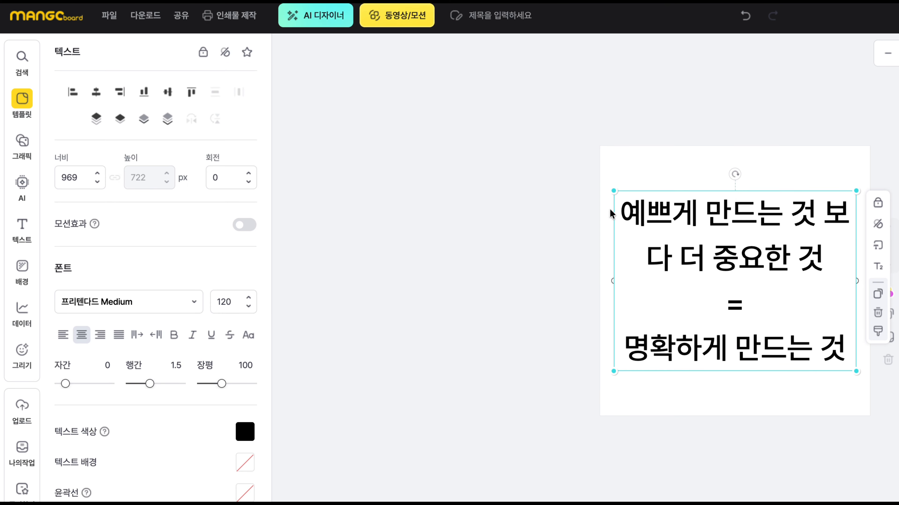
{"action": "left_click_drag", "start_coordinate": [611, 214], "coordinate": [812, 213]}
{"action": "key", "text": "ctrl+b"}
{"action": "left_click", "coordinate": [680, 313]}
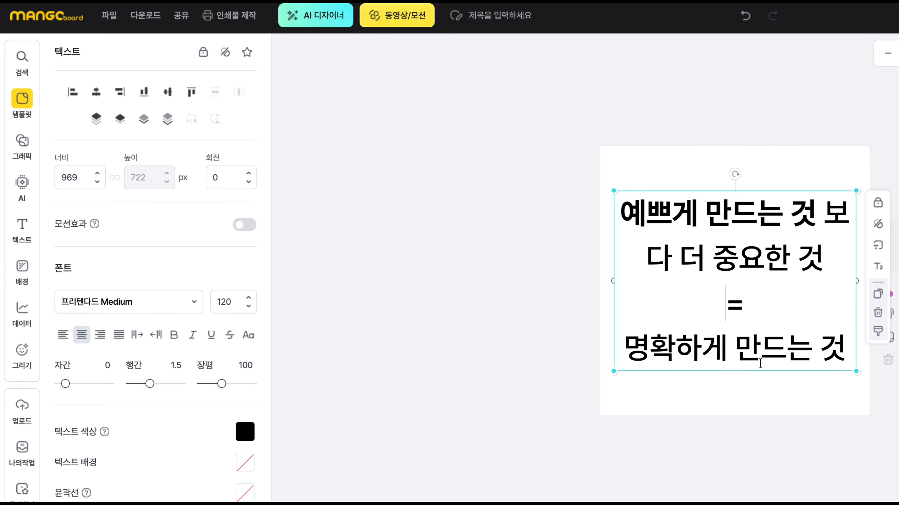
Shift the text block slightly up and return it to the middle of the canvas.
{"action": "key", "text": "Escape"}
{"action": "left_click", "coordinate": [765, 346]}
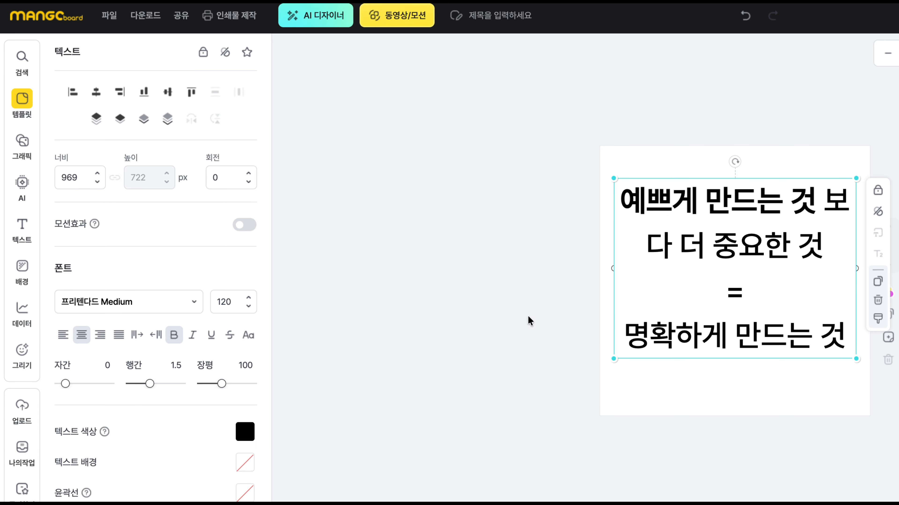
{"action": "left_click", "coordinate": [527, 311]}
{"action": "left_click", "coordinate": [673, 325]}
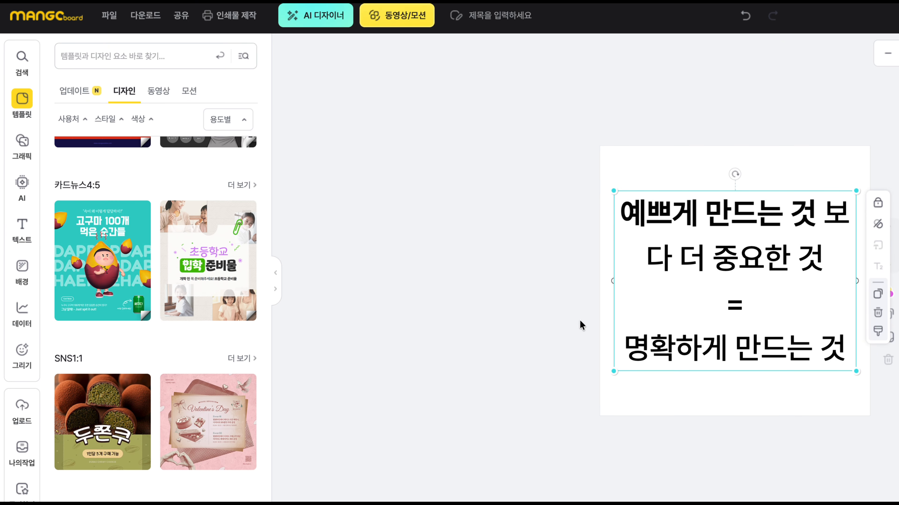
{"action": "left_click", "coordinate": [480, 355]}
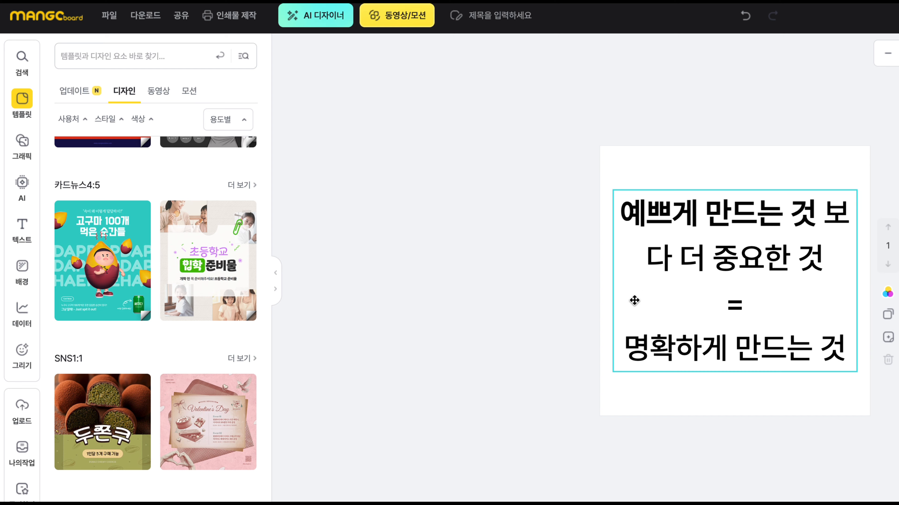
Delete the text block from the canvas and browse the design templates down to the poster categories.
{"action": "left_click", "coordinate": [794, 268]}
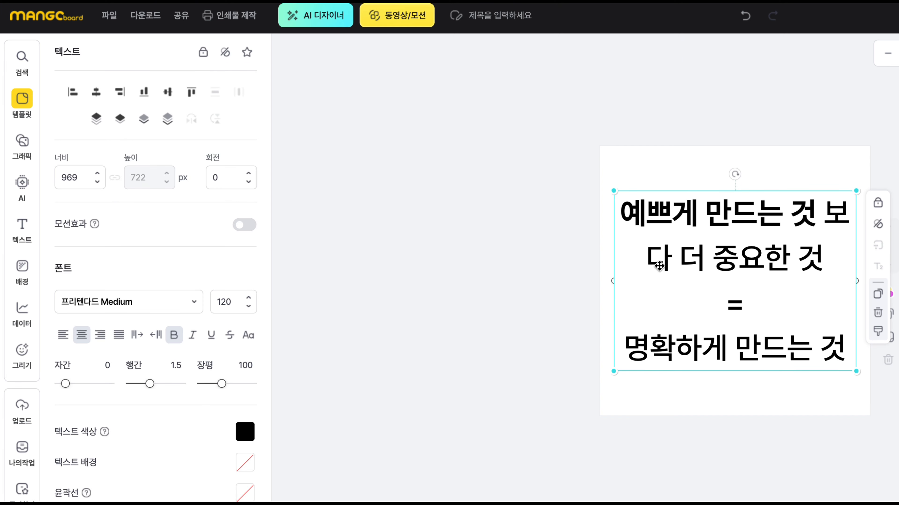
{"action": "key", "text": "Delete"}
{"action": "left_click", "coordinate": [10, 100]}
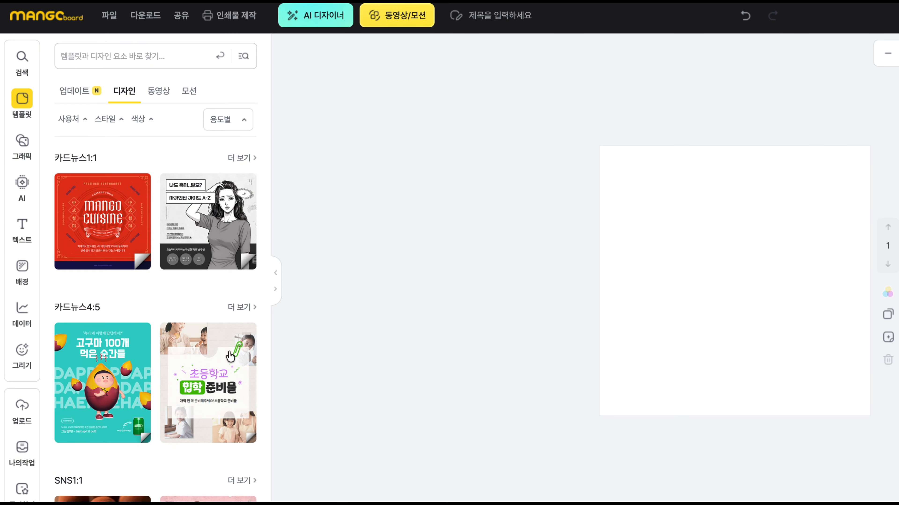
{"action": "scroll", "coordinate": [230, 356], "scroll_direction": "down", "scroll_amount": 15}
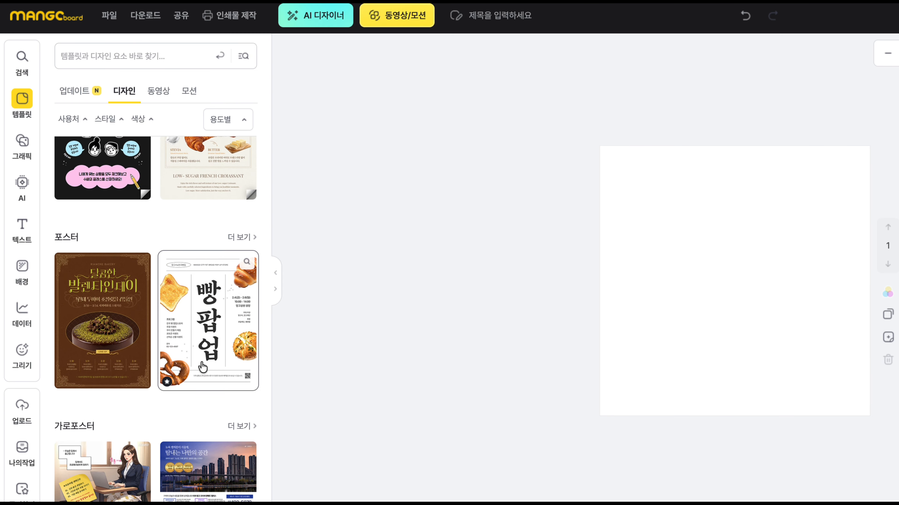
{"action": "scroll", "coordinate": [202, 368], "scroll_direction": "down", "scroll_amount": 5}
Search the design templates for 깔끔 and replace the slide with the cover of the 깔끔생김치 set.
{"action": "left_click", "coordinate": [176, 58]}
{"action": "key", "text": "Return"}
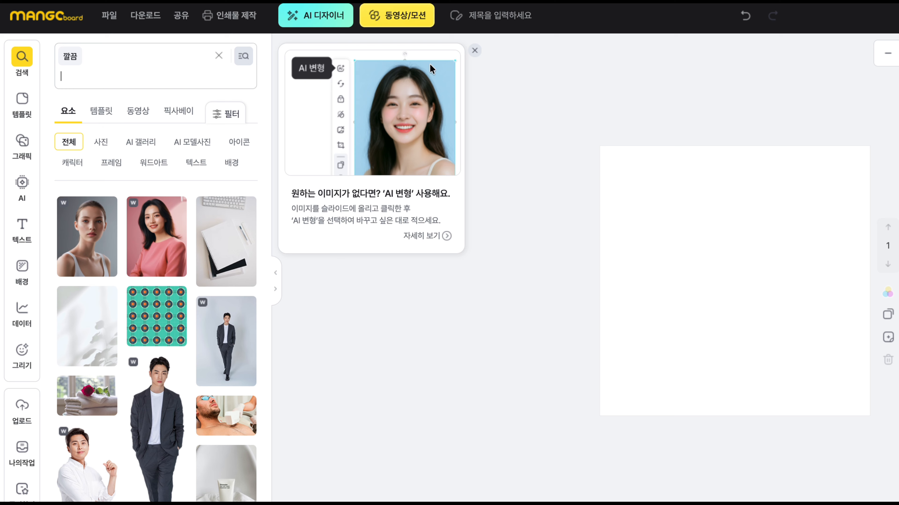
{"action": "left_click", "coordinate": [100, 111]}
{"action": "scroll", "coordinate": [143, 322], "scroll_direction": "down", "scroll_amount": 4}
{"action": "scroll", "coordinate": [143, 322], "scroll_direction": "down", "scroll_amount": 5}
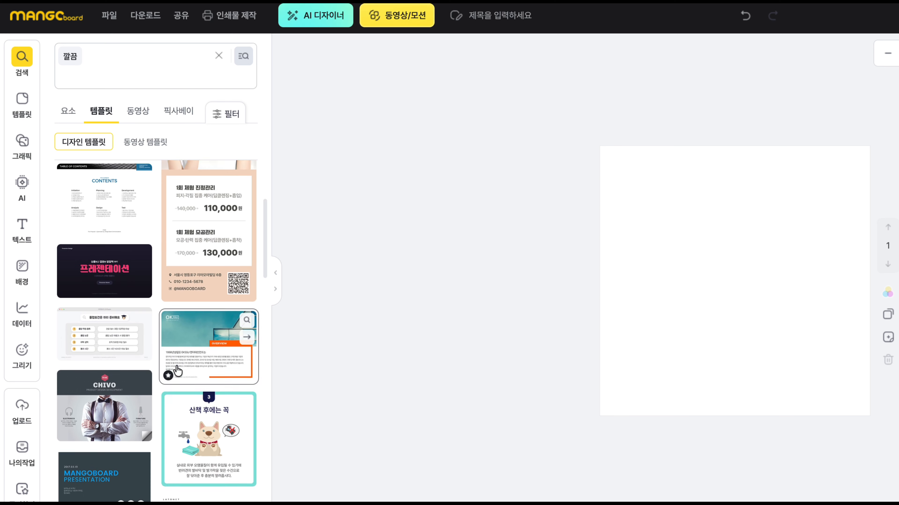
{"action": "mouse_move", "coordinate": [142, 398]}
{"action": "scroll", "coordinate": [142, 398], "scroll_direction": "down", "scroll_amount": 7}
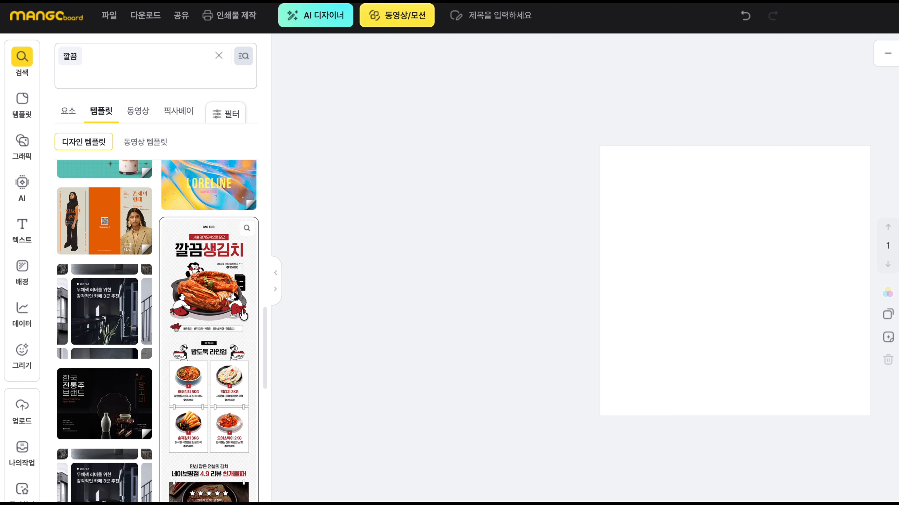
{"action": "left_click", "coordinate": [243, 314]}
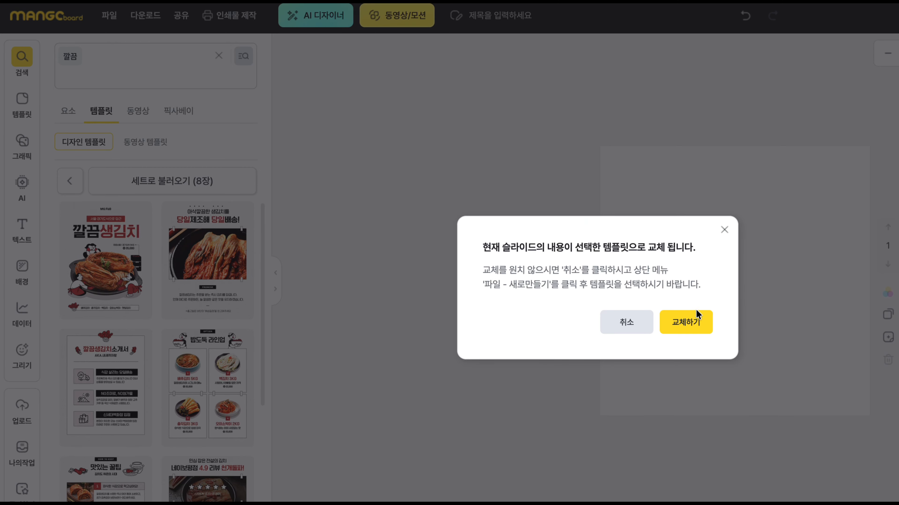
{"action": "left_click", "coordinate": [696, 311]}
Change the title 깔끔생김치 to "직부백 제휴마케팅" and scale it down to fit within the canvas width.
{"action": "left_click", "coordinate": [724, 223]}
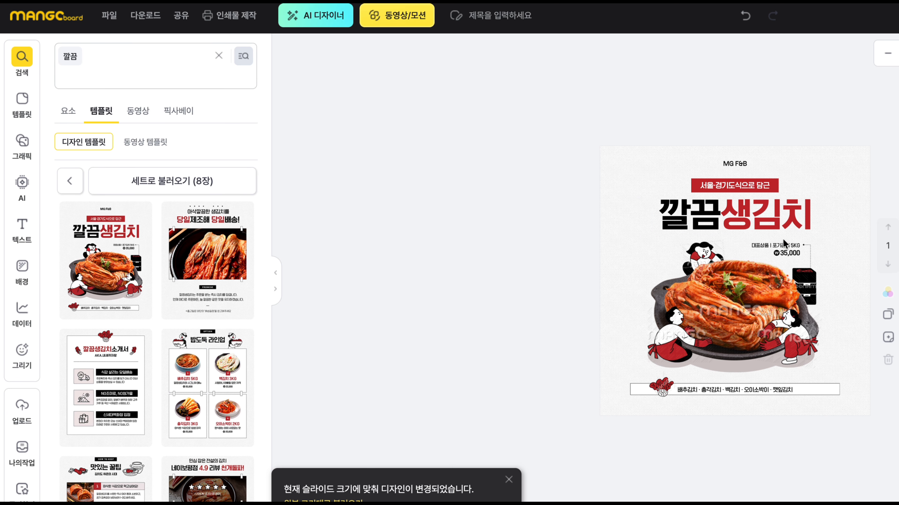
{"action": "double_click", "coordinate": [698, 217]}
{"action": "type", "text": "직부백제휴마케팅"}
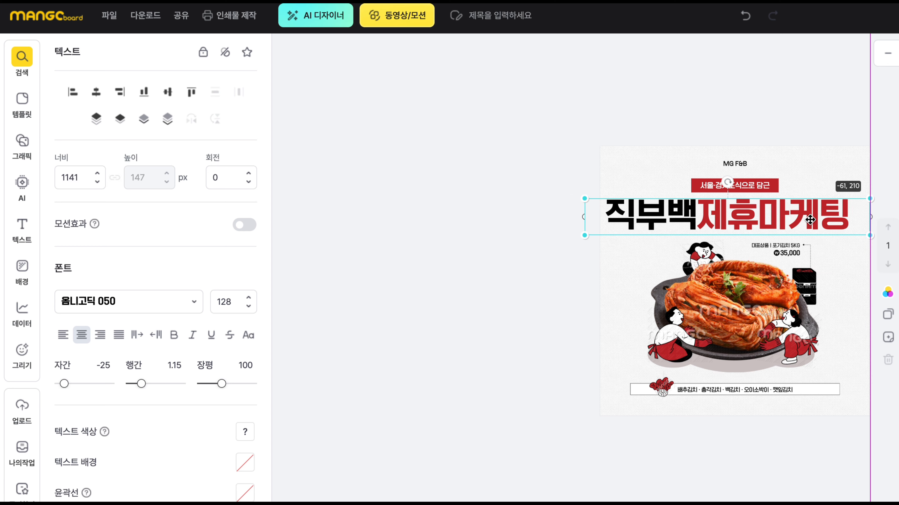
{"action": "left_click", "coordinate": [715, 211]}
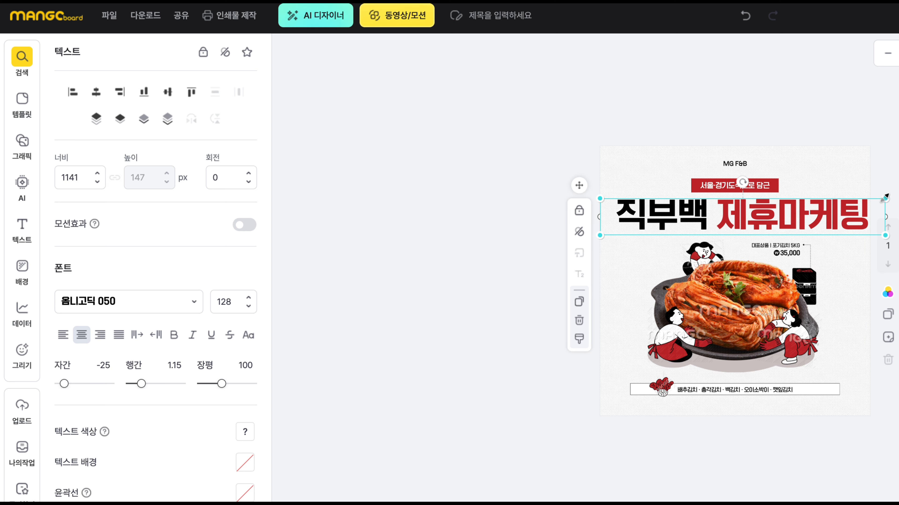
{"action": "key", "text": "Escape"}
{"action": "left_click", "coordinate": [552, 233]}
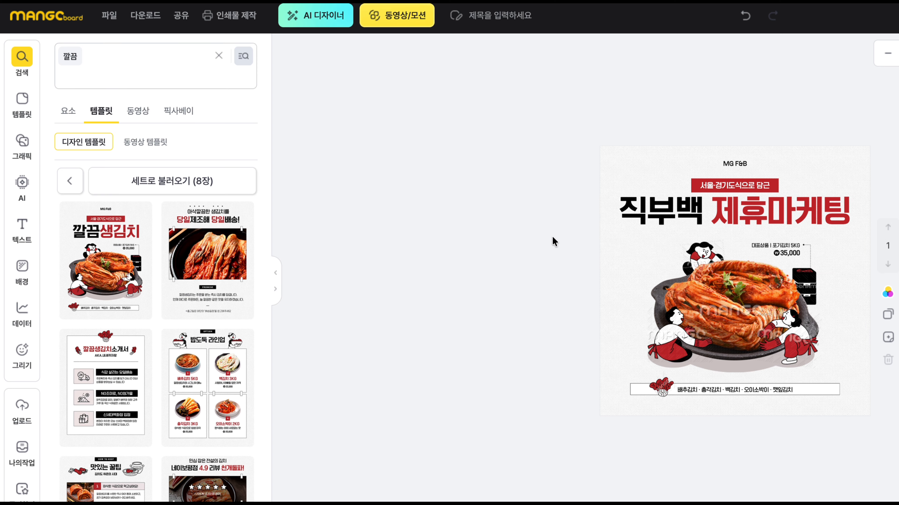
Move the red subtitle banner slightly up and replace the MG F&B text above it with a larger "가나다 라마사".
{"action": "left_click_drag", "start_coordinate": [602, 159], "coordinate": [782, 198]}
{"action": "left_click_drag", "start_coordinate": [703, 187], "coordinate": [704, 178]}
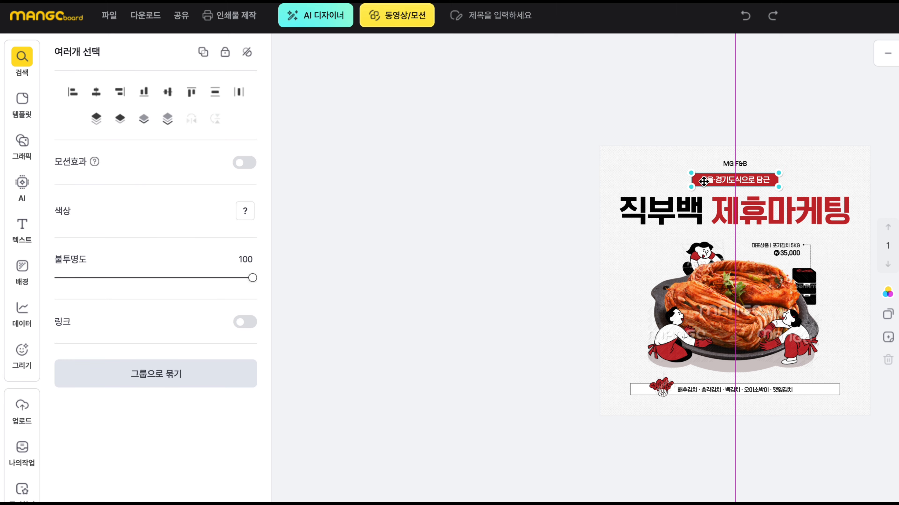
{"action": "left_click", "coordinate": [735, 158]}
{"action": "left_click", "coordinate": [743, 213]}
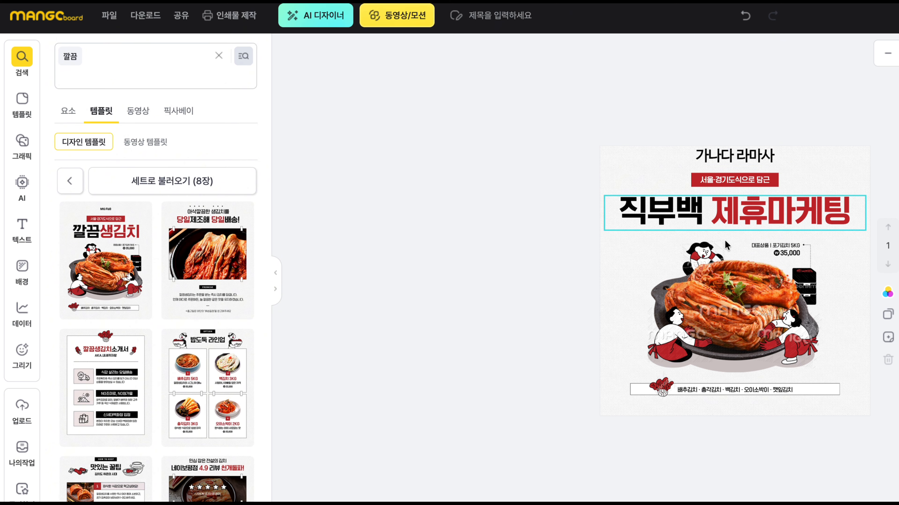
Delete the kimchi dish image, the surrounding character illustrations and the black product package from the slide.
{"action": "left_click", "coordinate": [736, 311]}
{"action": "left_click", "coordinate": [552, 297]}
{"action": "left_click_drag", "start_coordinate": [548, 251], "coordinate": [763, 350]}
{"action": "key", "text": "Delete"}
{"action": "left_click", "coordinate": [762, 350]}
{"action": "left_click", "coordinate": [804, 285]}
{"action": "key", "text": "Delete"}
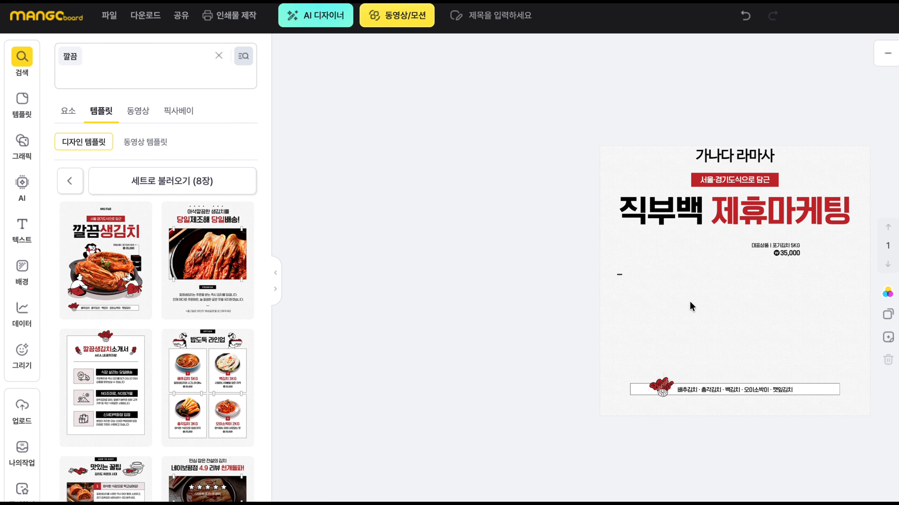
Replace the black part of the title, 직부백, with "손해평가사 자격증".
{"action": "left_click_drag", "start_coordinate": [641, 258], "coordinate": [765, 367]}
{"action": "key", "text": "ctrl+z"}
{"action": "double_click", "coordinate": [683, 214]}
{"action": "left_click", "coordinate": [684, 214]}
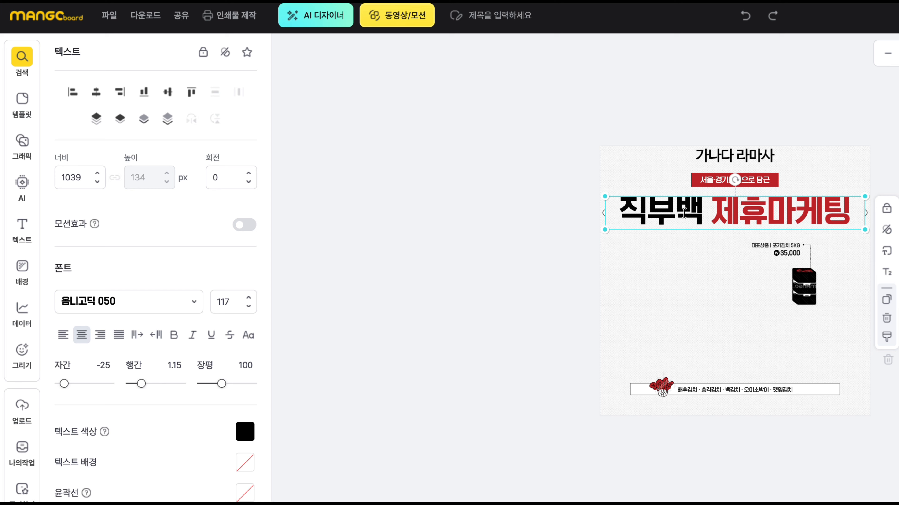
{"action": "type", "text": "손해평가사 자격"}
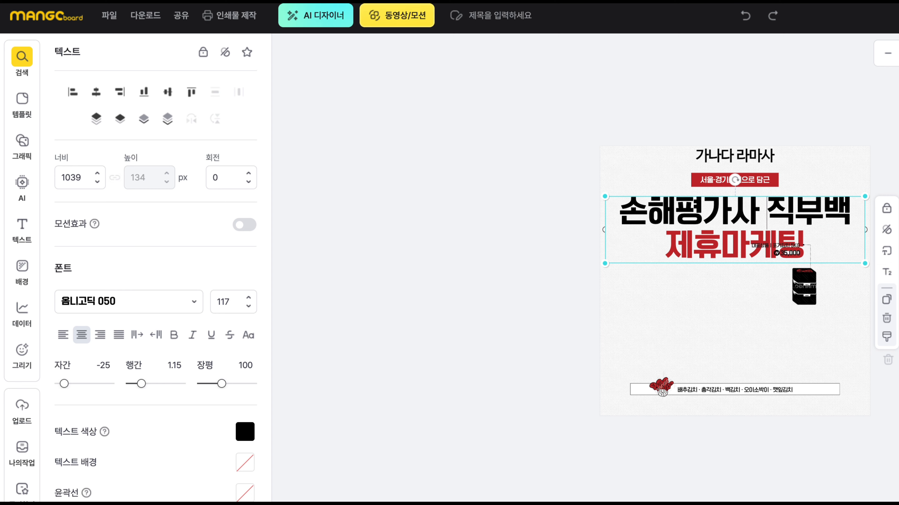
{"action": "type", "text": "증 취"}
{"action": "key", "text": "BackSpace"}
{"action": "key", "text": "BackSpace"}
{"action": "key", "text": "BackSpace"}
{"action": "key", "text": "BackSpace"}
{"action": "key", "text": "BackSpace"}
{"action": "type", "text": "자격증"}
{"action": "key", "text": "shift+Right"}
{"action": "key", "text": "shift+Right"}
{"action": "key", "text": "shift+Right"}
{"action": "key", "text": "BackSpace"}
Replace the red part of the title, 제휴마케팅, with "취득지원" on the second line.
{"action": "key", "text": "Right"}
{"action": "key", "text": "shift+Right"}
{"action": "key", "text": "shift+Right"}
{"action": "key", "text": "shift+Right"}
{"action": "key", "text": "shift+Right"}
{"action": "key", "text": "shift+Right"}
{"action": "type", "text": "취득지우"}
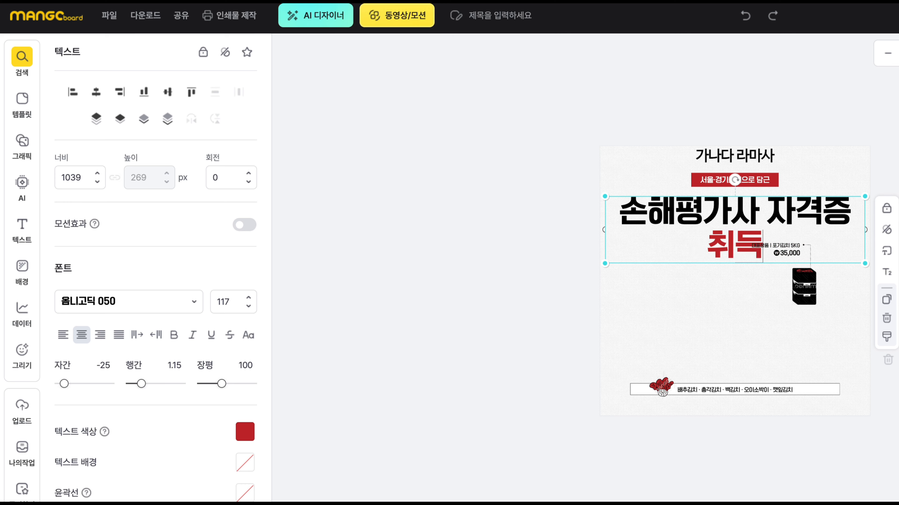
Delete the "가나다 라마사" text and move the red banner and the title up toward the slide's upper edge.
{"action": "left_click", "coordinate": [735, 155]}
{"action": "key", "text": "Delete"}
{"action": "left_click_drag", "start_coordinate": [672, 163], "coordinate": [797, 185]}
{"action": "left_click_drag", "start_coordinate": [626, 147], "coordinate": [732, 242]}
{"action": "left_click_drag", "start_coordinate": [734, 232], "coordinate": [734, 211]}
Delete the product and price text, its connector line and the black product package below the title.
{"action": "left_click", "coordinate": [788, 282]}
{"action": "left_click_drag", "start_coordinate": [707, 311], "coordinate": [824, 250]}
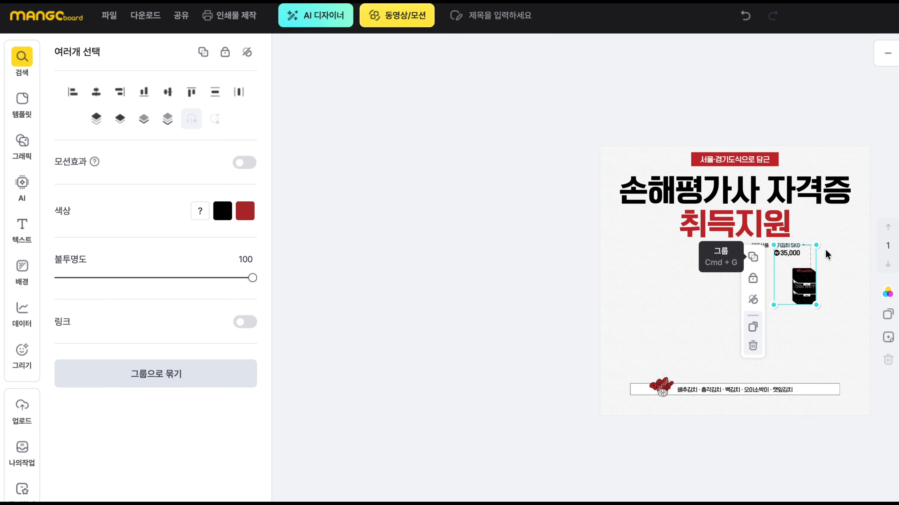
{"action": "left_click", "coordinate": [694, 265]}
{"action": "left_click_drag", "start_coordinate": [694, 265], "coordinate": [732, 246]}
{"action": "left_click_drag", "start_coordinate": [805, 291], "coordinate": [859, 350]}
{"action": "left_click", "coordinate": [709, 323]}
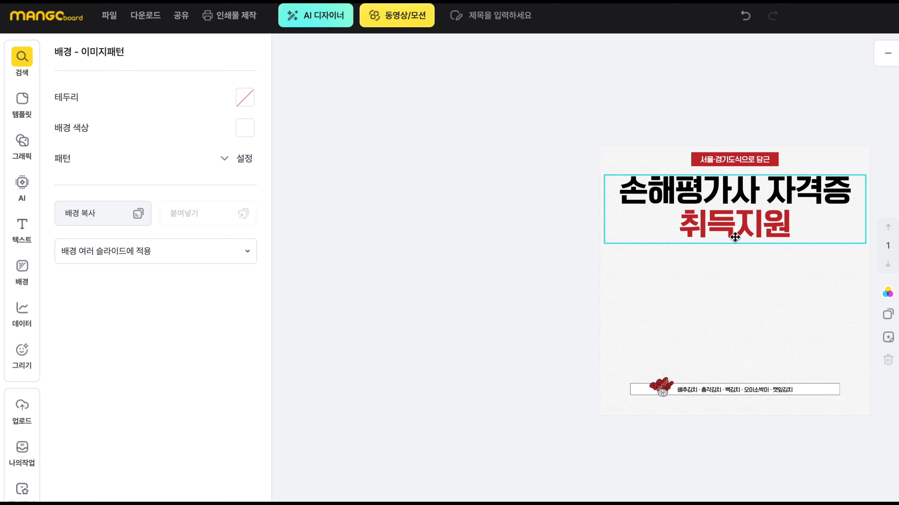
Append "이벤트" to the title's red second line so it reads "취득지원 이벤트".
{"action": "left_click", "coordinate": [732, 233]}
{"action": "double_click", "coordinate": [804, 228]}
{"action": "left_click", "coordinate": [804, 228]}
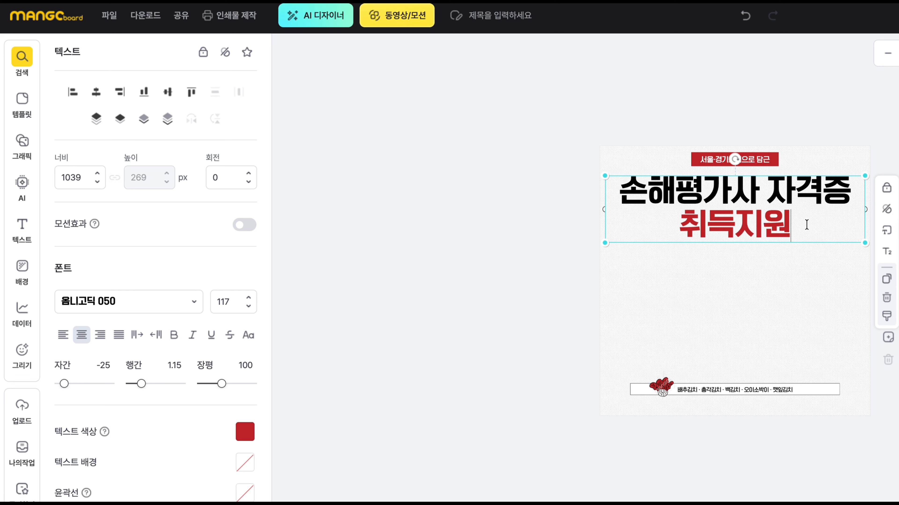
{"action": "type", "text": "이벤트"}
{"action": "left_click", "coordinate": [732, 299]}
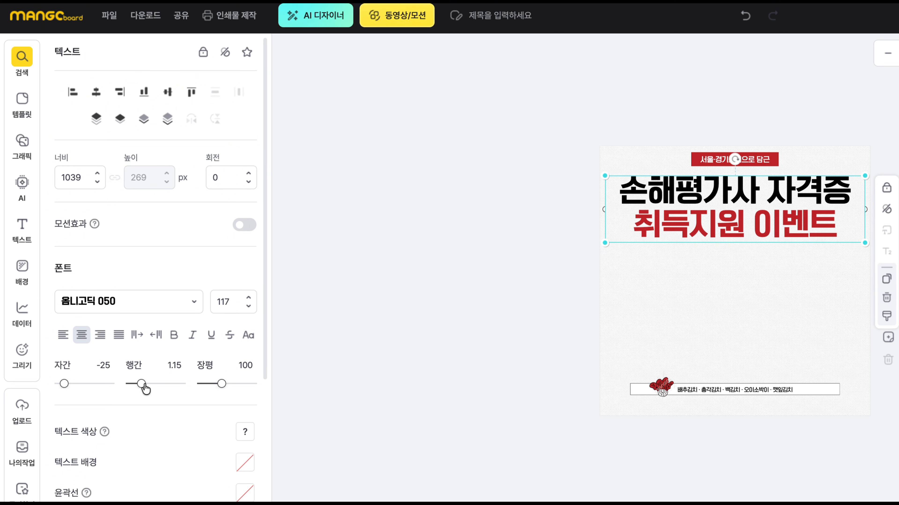
Set the title's line spacing to 1.36 and nudge the title slightly up.
{"action": "left_click_drag", "start_coordinate": [142, 384], "coordinate": [145, 384]}
{"action": "left_click", "coordinate": [442, 283]}
{"action": "left_click_drag", "start_coordinate": [694, 223], "coordinate": [695, 219]}
{"action": "left_click", "coordinate": [618, 297]}
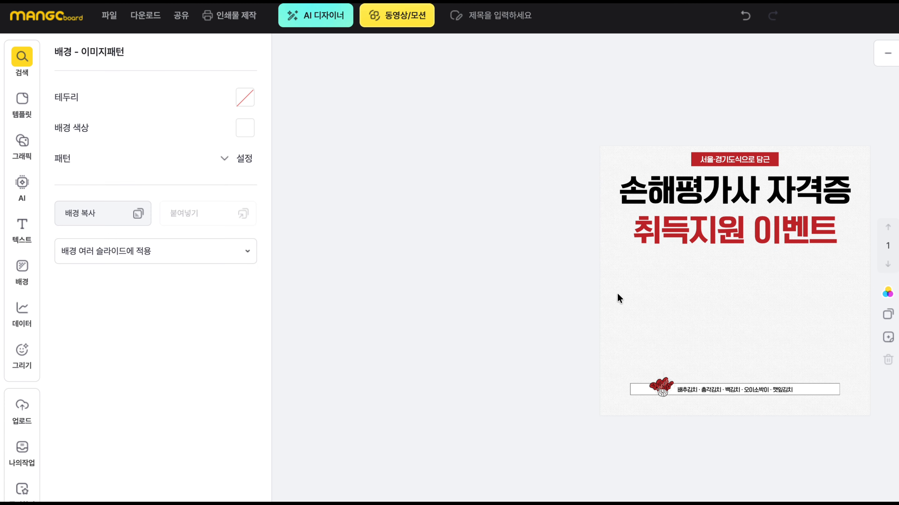
Delete the framed kimchi list and its small illustration near the slide's lower edge.
{"action": "left_click", "coordinate": [597, 358]}
{"action": "left_click_drag", "start_coordinate": [605, 340], "coordinate": [810, 451]}
{"action": "key", "text": "Delete"}
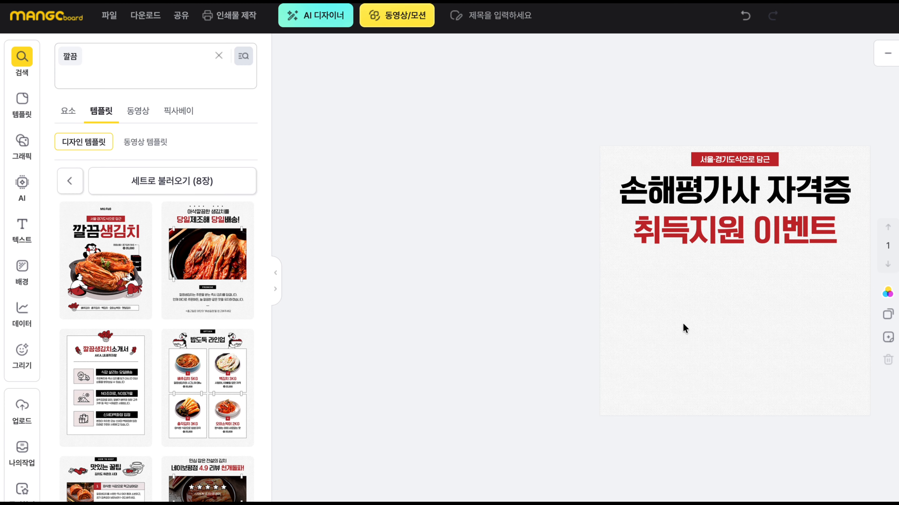
{"action": "left_click_drag", "start_coordinate": [628, 257], "coordinate": [863, 399]}
{"action": "left_click_drag", "start_coordinate": [596, 256], "coordinate": [734, 405]}
{"action": "left_click_drag", "start_coordinate": [713, 271], "coordinate": [801, 375]}
{"action": "left_click_drag", "start_coordinate": [692, 287], "coordinate": [768, 365]}
{"action": "left_click_drag", "start_coordinate": [534, 124], "coordinate": [861, 351]}
{"action": "left_click", "coordinate": [717, 156]}
{"action": "left_click", "coordinate": [487, 260]}
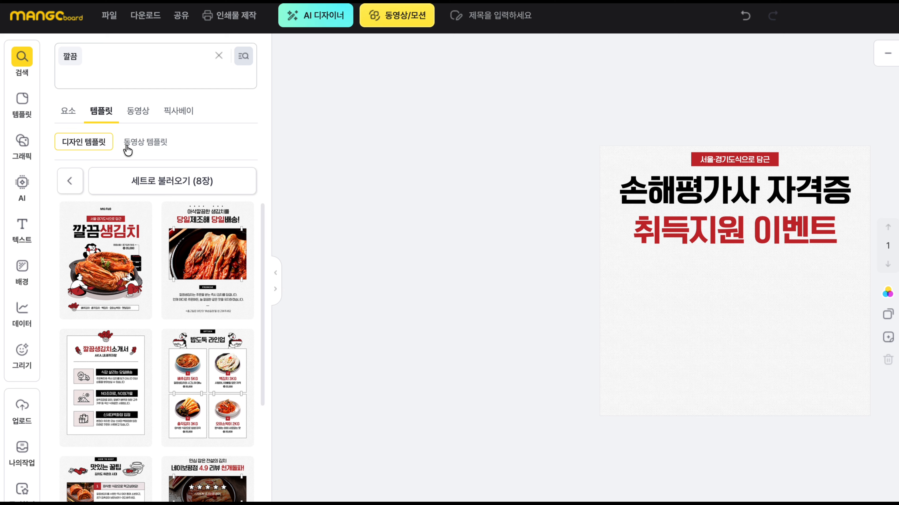
{"action": "left_click", "coordinate": [660, 245]}
{"action": "left_click", "coordinate": [438, 297]}
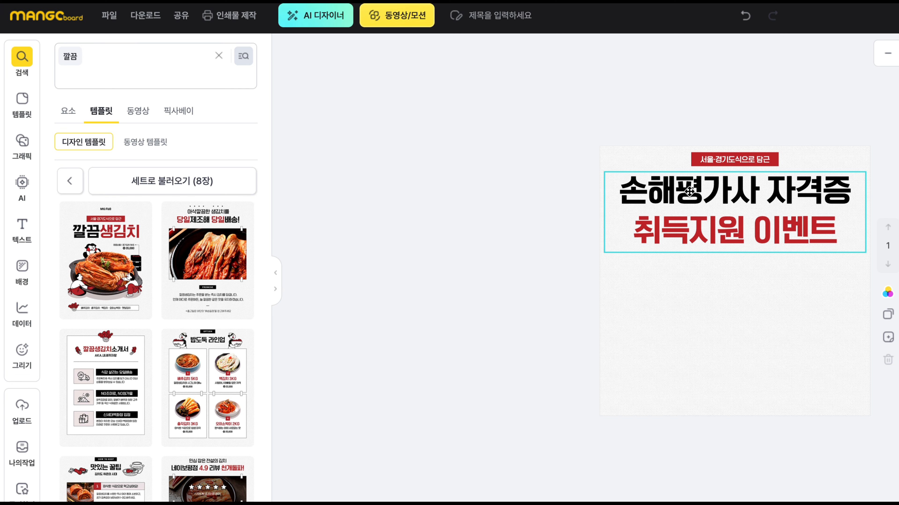
{"action": "left_click_drag", "start_coordinate": [534, 110], "coordinate": [842, 443]}
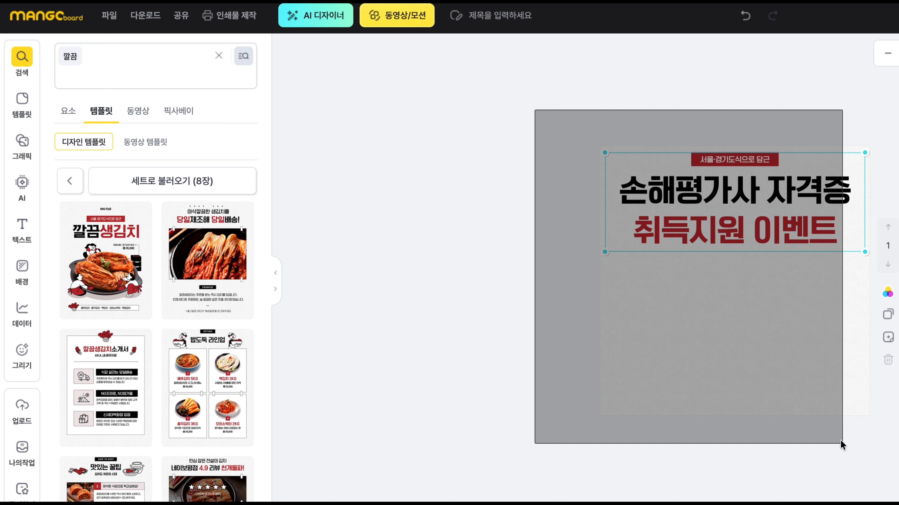
{"action": "left_click_drag", "start_coordinate": [599, 143], "coordinate": [802, 208]}
{"action": "left_click", "coordinate": [786, 137]}
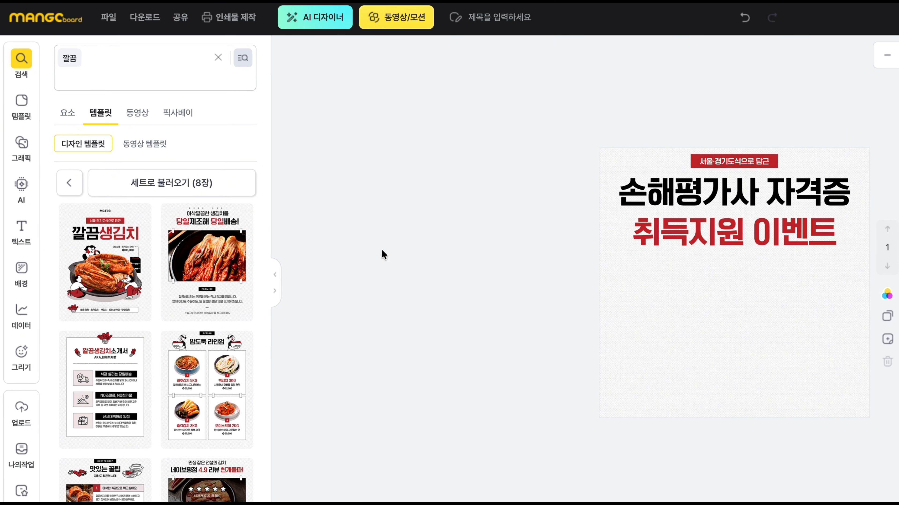
{"action": "left_click", "coordinate": [23, 106]}
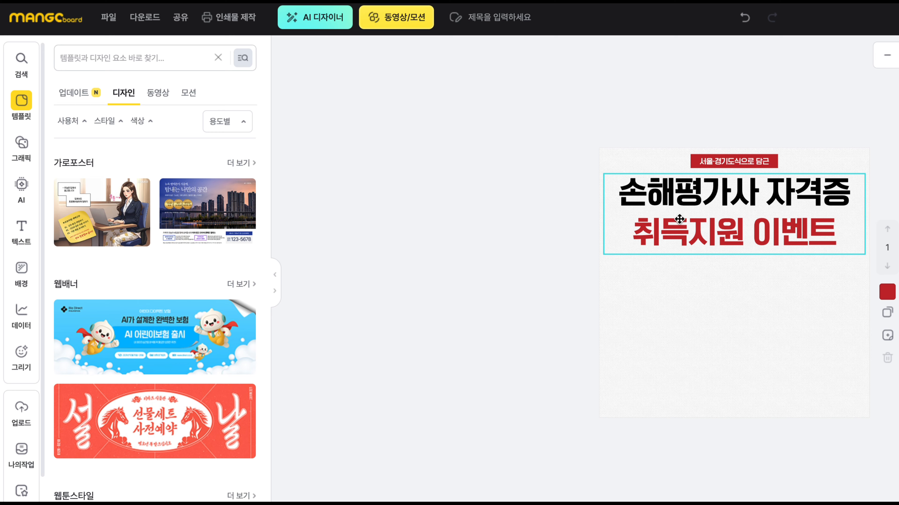
{"action": "left_click_drag", "start_coordinate": [607, 122], "coordinate": [556, 138]}
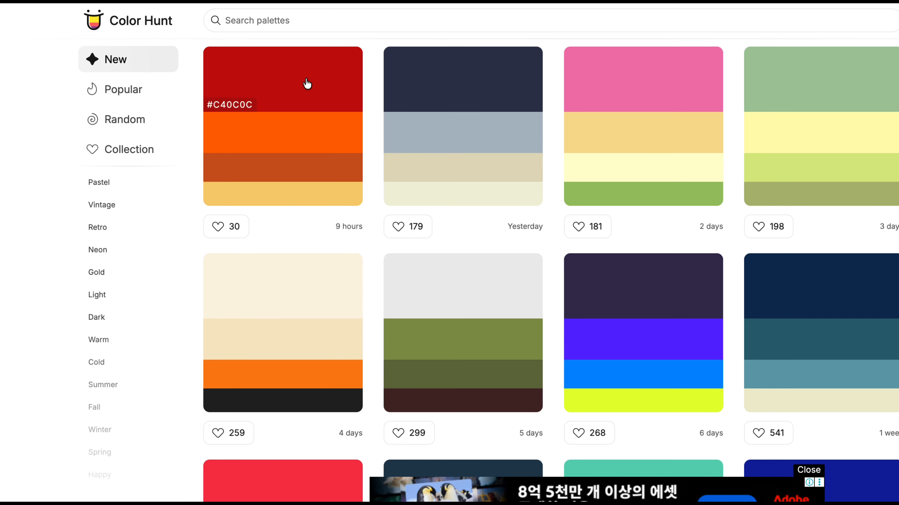
Switch to Color Hunt, browse the newest palettes and filter the collection by the Black color tag.
{"action": "scroll", "coordinate": [278, 124], "scroll_direction": "down", "scroll_amount": 1}
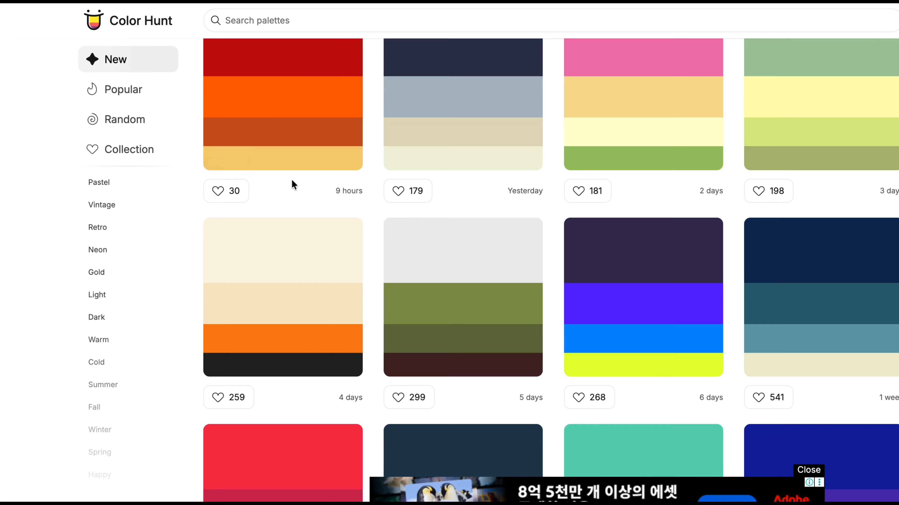
{"action": "scroll", "coordinate": [294, 184], "scroll_direction": "up", "scroll_amount": 1}
{"action": "scroll", "coordinate": [662, 335], "scroll_direction": "down", "scroll_amount": 15}
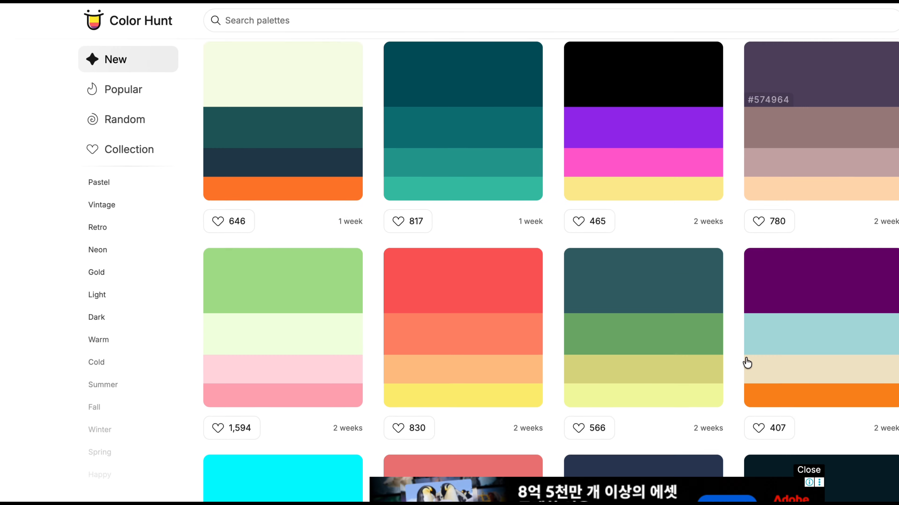
{"action": "scroll", "coordinate": [567, 237], "scroll_direction": "up", "scroll_amount": 15}
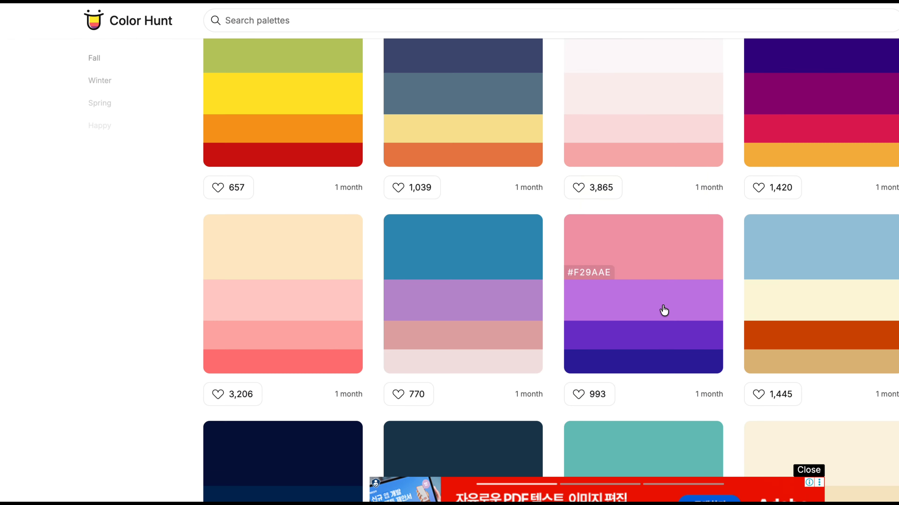
{"action": "scroll", "coordinate": [670, 306], "scroll_direction": "up", "scroll_amount": 10}
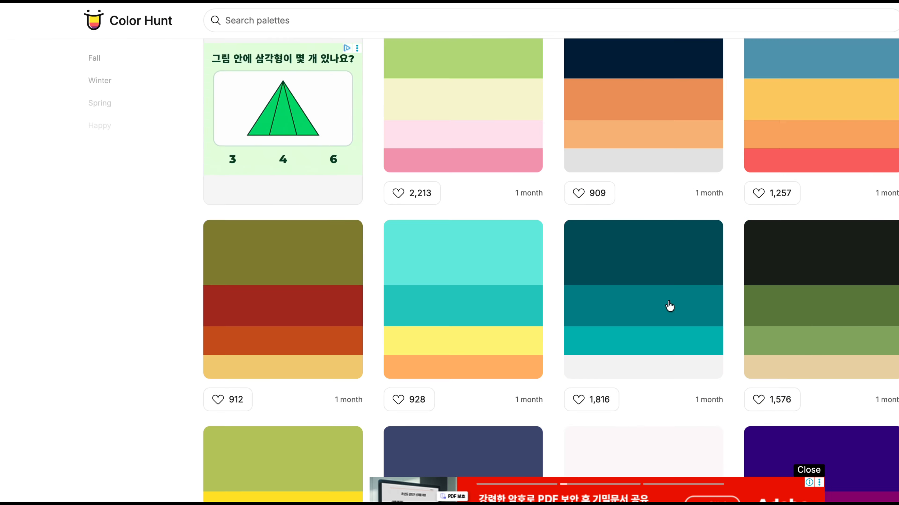
{"action": "scroll", "coordinate": [669, 306], "scroll_direction": "up", "scroll_amount": 5}
{"action": "left_click", "coordinate": [494, 18]}
{"action": "type", "text": "ㅍ"}
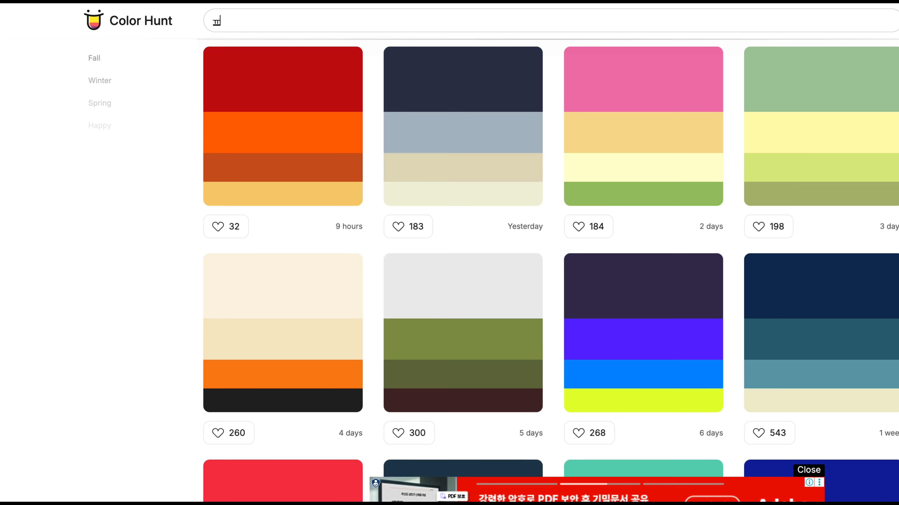
{"action": "key", "text": "BackSpace"}
{"action": "left_click", "coordinate": [282, 104]}
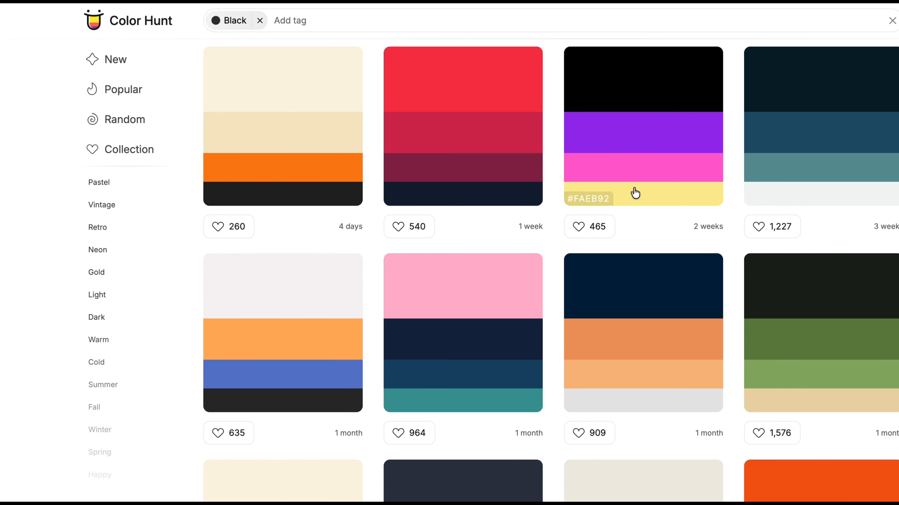
Browse the Black palettes and open the one combining beige, light blue, darker blue and black.
{"action": "scroll", "coordinate": [661, 322], "scroll_direction": "down", "scroll_amount": 10}
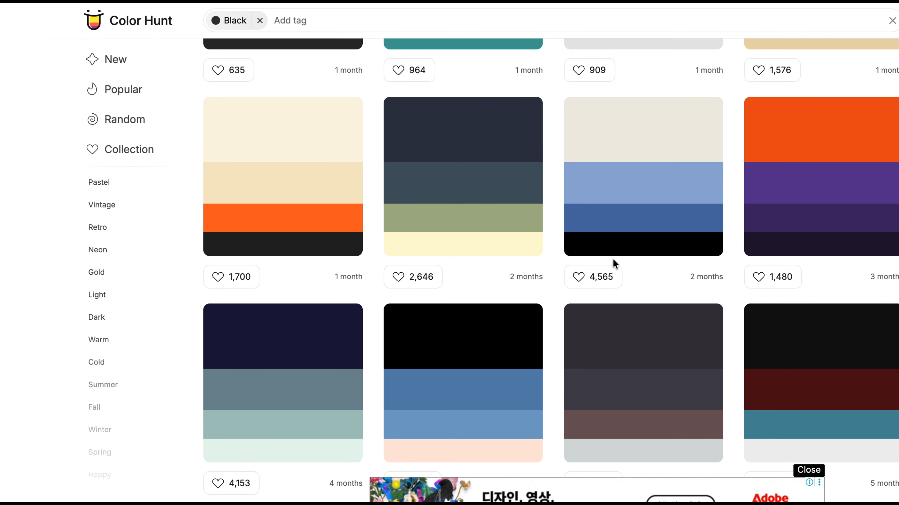
{"action": "scroll", "coordinate": [658, 259], "scroll_direction": "down", "scroll_amount": 3}
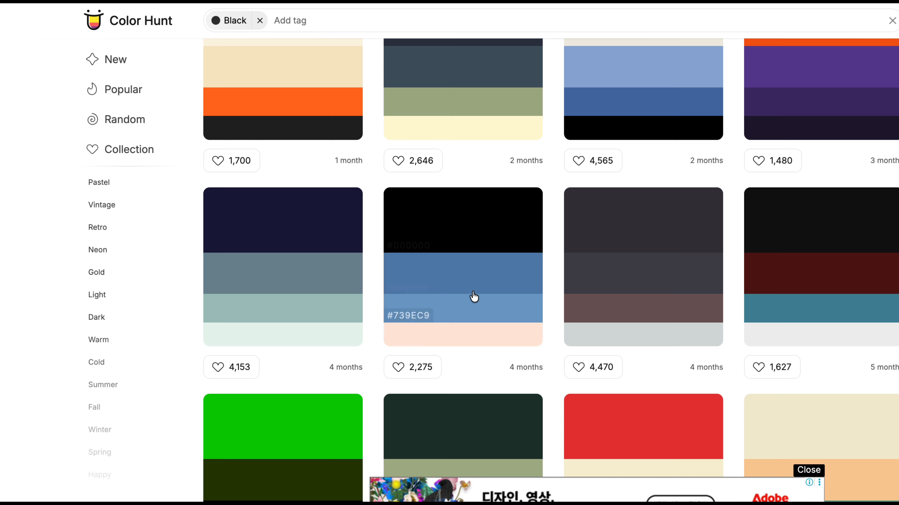
{"action": "scroll", "coordinate": [622, 184], "scroll_direction": "up", "scroll_amount": 3}
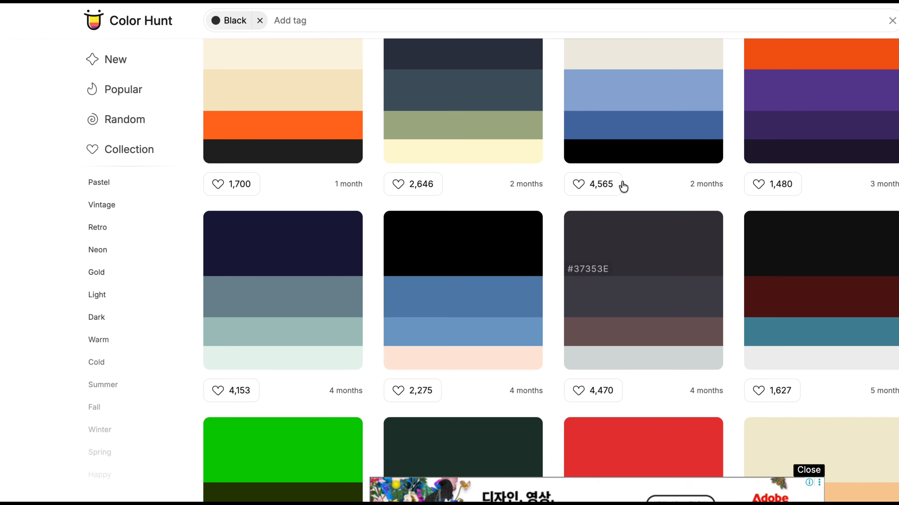
{"action": "left_click", "coordinate": [621, 161]}
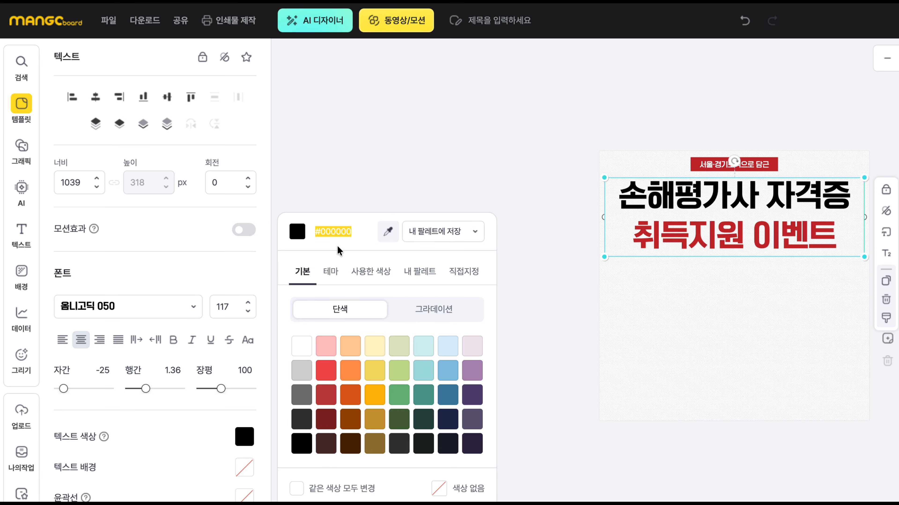
Switch back to the thumbnail in Mangoboard and set the slide's background color to #efece3.
{"action": "left_click", "coordinate": [651, 316]}
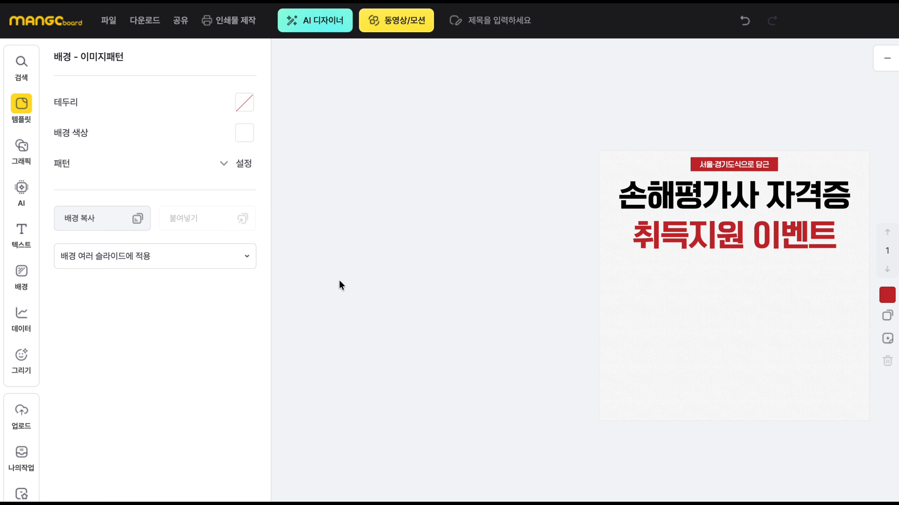
{"action": "left_click", "coordinate": [244, 133]}
{"action": "type", "text": "#efece3"}
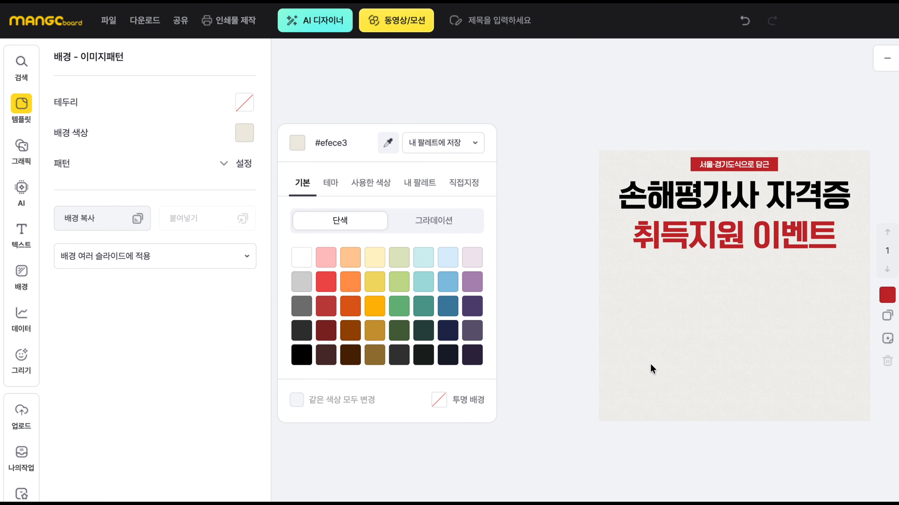
{"action": "left_click", "coordinate": [648, 369]}
{"action": "left_click_drag", "start_coordinate": [528, 126], "coordinate": [855, 431]}
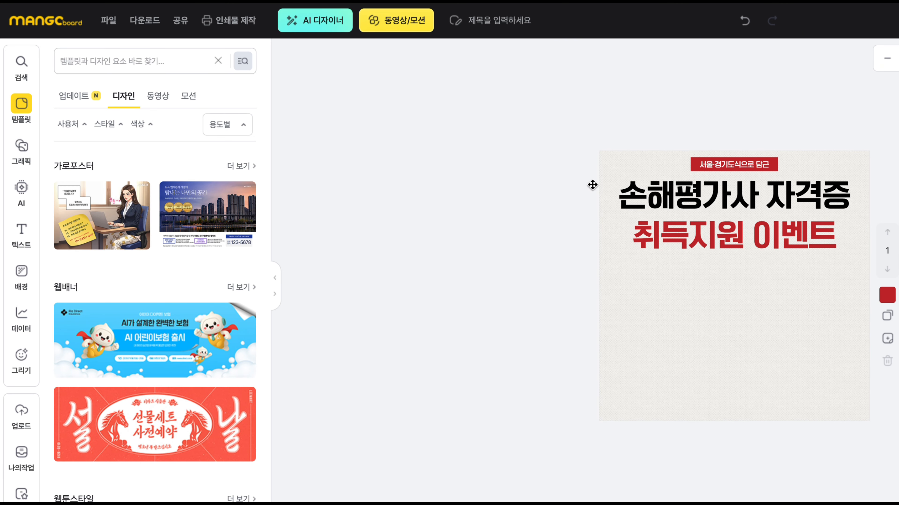
{"action": "left_click_drag", "start_coordinate": [541, 140], "coordinate": [860, 418]}
{"action": "double_click", "coordinate": [732, 216]}
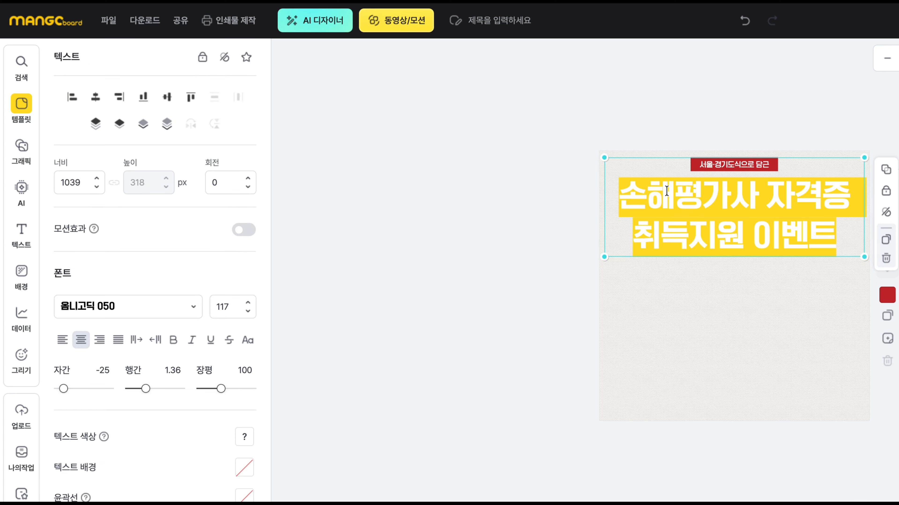
{"action": "left_click", "coordinate": [568, 170]}
{"action": "left_click", "coordinate": [732, 354]}
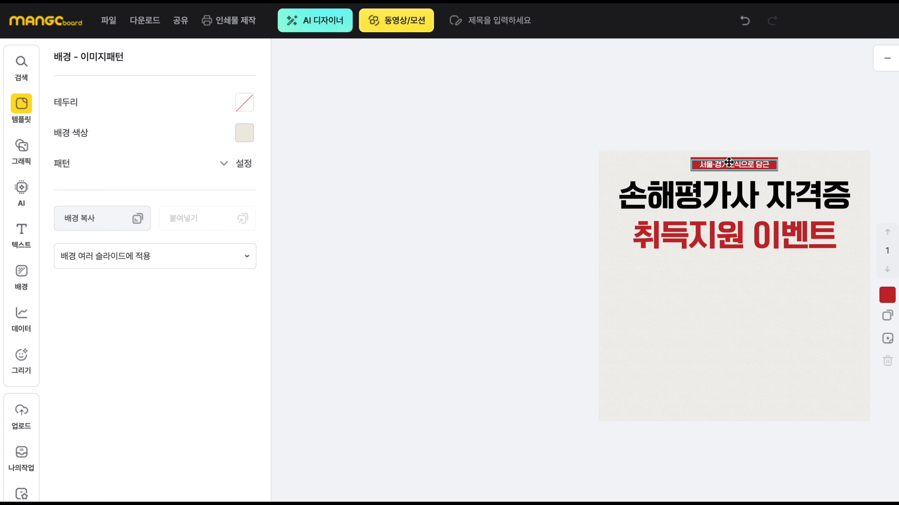
{"action": "key", "text": "ctrl+Tab"}
{"action": "key", "text": "ctrl+Tab"}
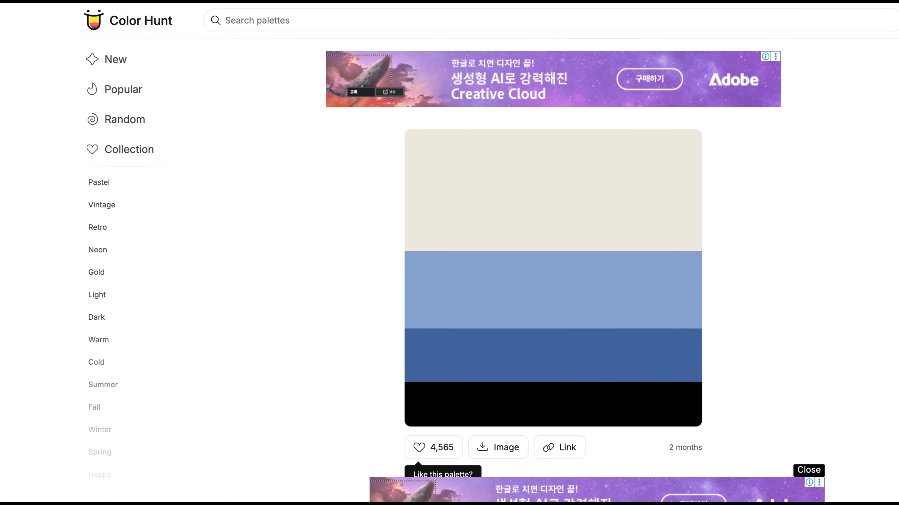
{"action": "key", "text": "ctrl+Tab"}
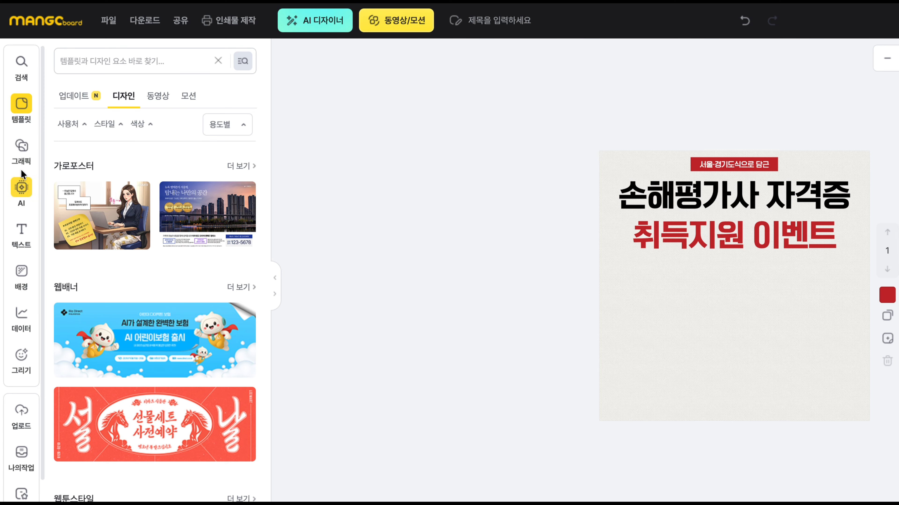
{"action": "left_click_drag", "start_coordinate": [507, 122], "coordinate": [768, 429]}
{"action": "left_click", "coordinate": [768, 429]}
{"action": "left_click_drag", "start_coordinate": [869, 464], "coordinate": [573, 140]}
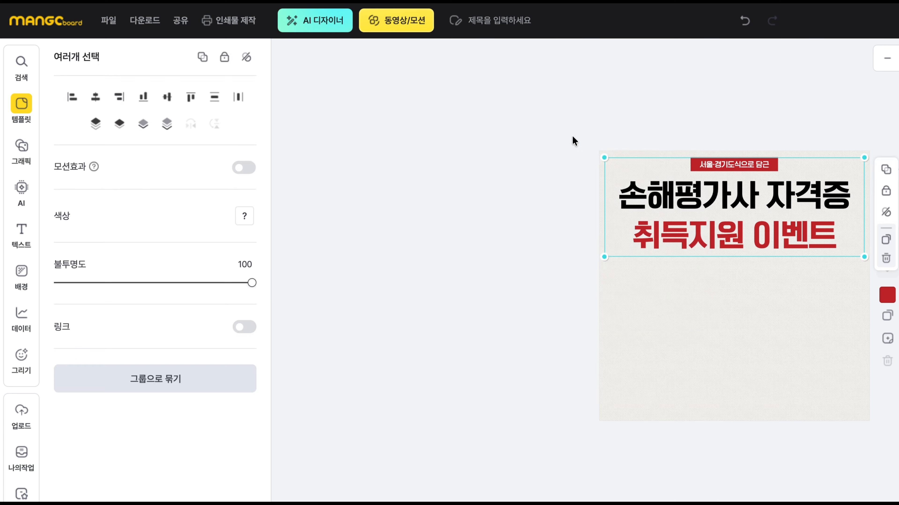
{"action": "left_click", "coordinate": [573, 141]}
{"action": "left_click_drag", "start_coordinate": [874, 468], "coordinate": [531, 141]}
Return to the opened Color Hunt palette and look at the hex codes of its four colors.
{"action": "key", "text": "Escape"}
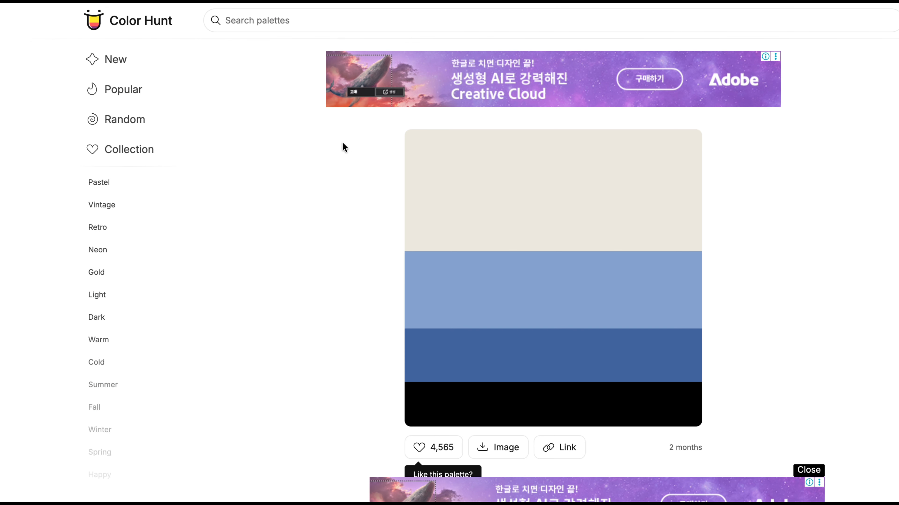
{"action": "scroll", "coordinate": [343, 143], "scroll_direction": "down", "scroll_amount": 7}
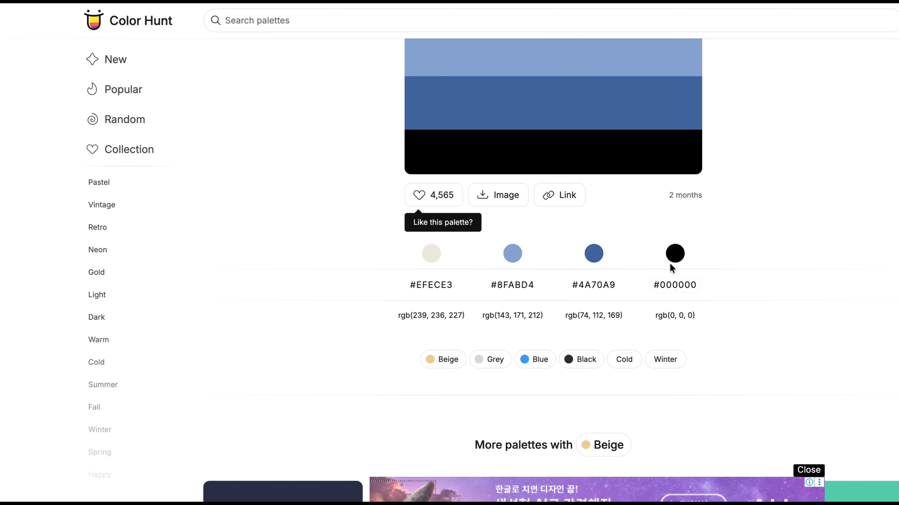
Return to the thumbnail in Mangoboard and search the design elements for 자격증 instead of 깔끔.
{"action": "scroll", "coordinate": [519, 277], "scroll_direction": "up", "scroll_amount": 7}
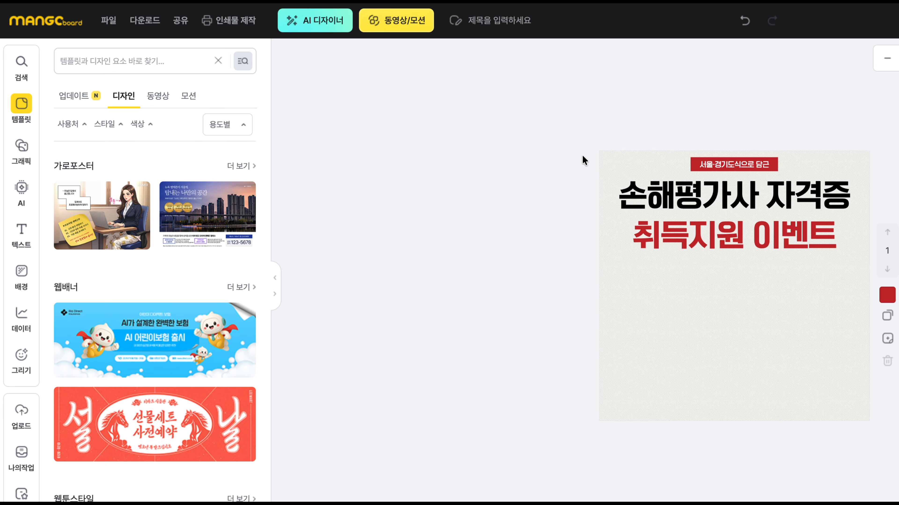
{"action": "left_click_drag", "start_coordinate": [581, 156], "coordinate": [771, 386]}
{"action": "left_click", "coordinate": [520, 291]}
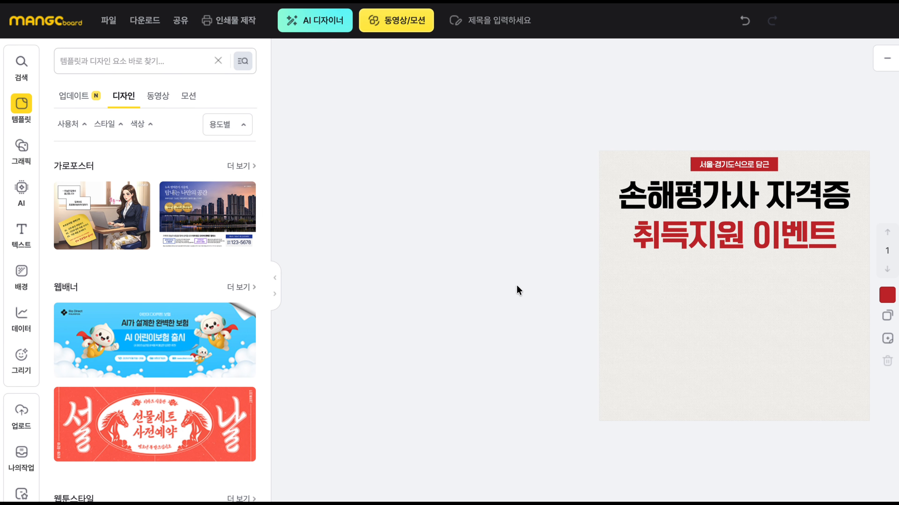
{"action": "left_click", "coordinate": [689, 199]}
{"action": "left_click", "coordinate": [21, 64]}
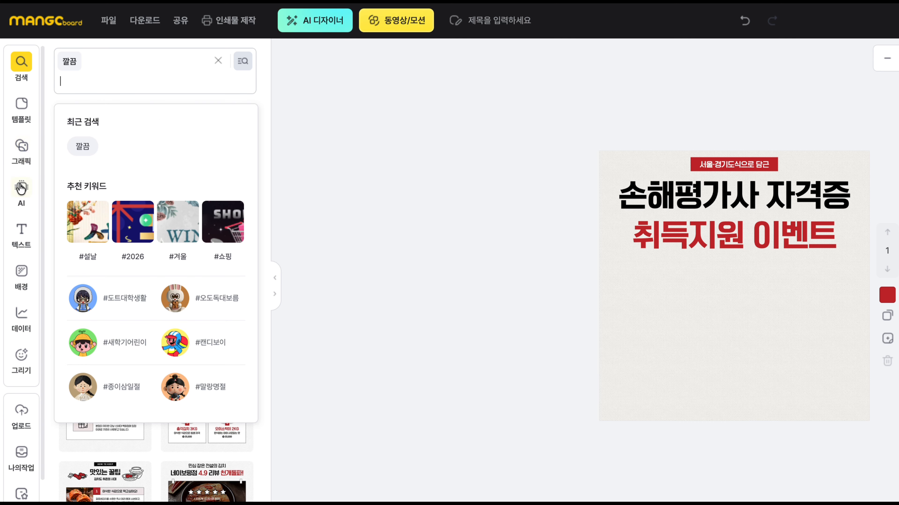
{"action": "left_click", "coordinate": [22, 151]}
{"action": "left_click", "coordinate": [106, 63]}
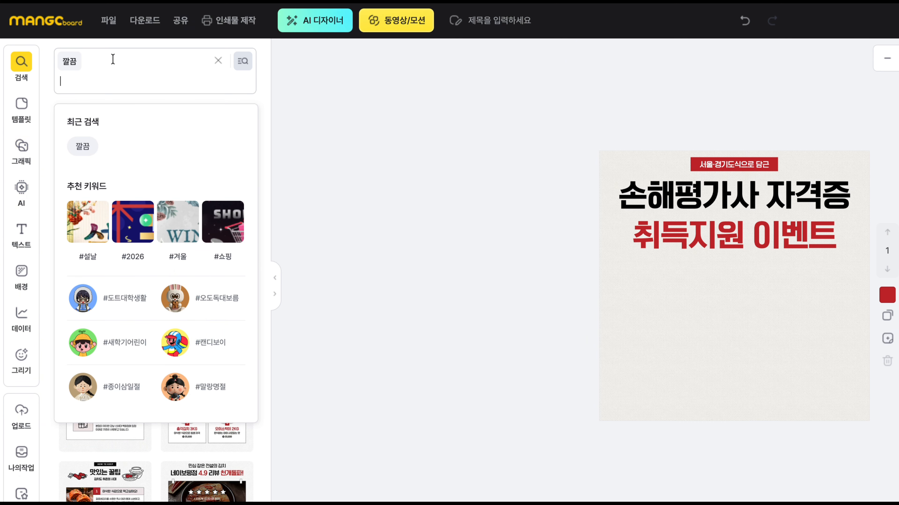
{"action": "key", "text": "Escape"}
{"action": "type", "text": "자격증"}
{"action": "key", "text": "Return"}
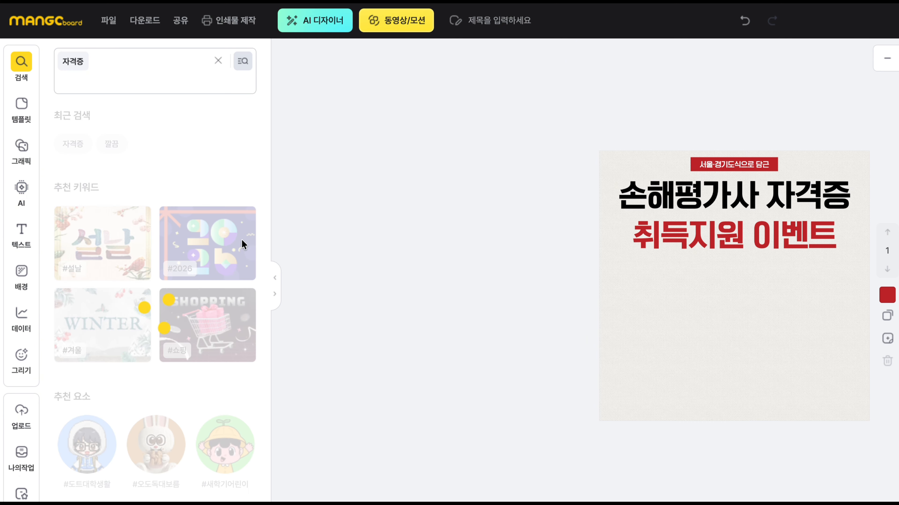
Try a gold medal with red ribbons from the search results in the slide's lower-left corner.
{"action": "scroll", "coordinate": [168, 301], "scroll_direction": "down", "scroll_amount": 5}
{"action": "scroll", "coordinate": [170, 354], "scroll_direction": "down", "scroll_amount": 5}
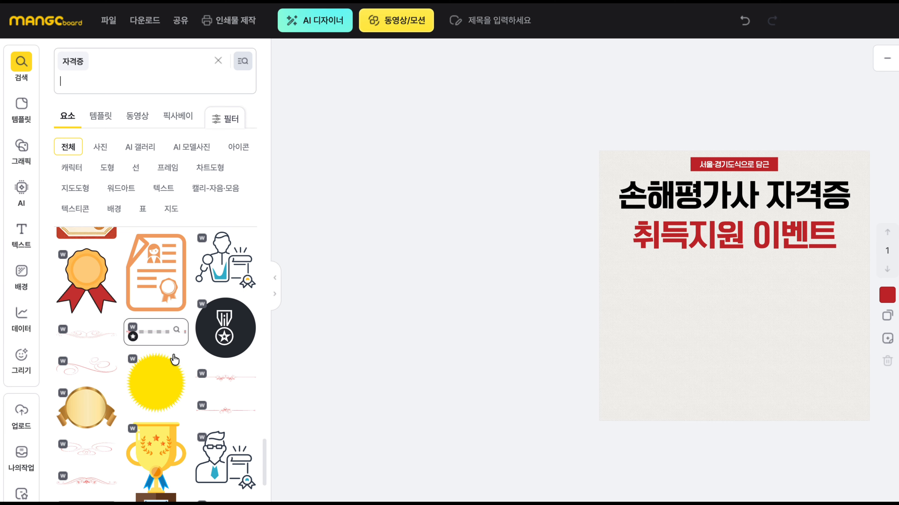
{"action": "scroll", "coordinate": [197, 389], "scroll_direction": "down", "scroll_amount": 5}
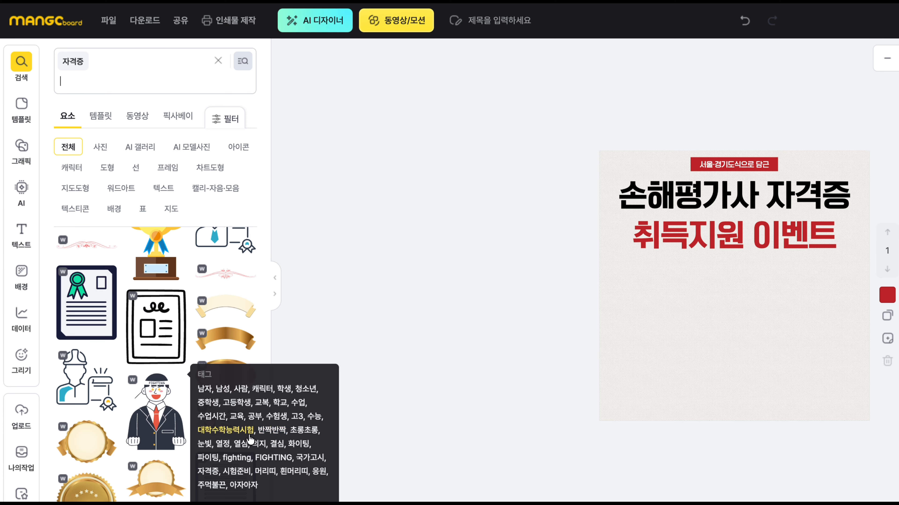
{"action": "left_click_drag", "start_coordinate": [226, 280], "coordinate": [647, 357]}
{"action": "left_click_drag", "start_coordinate": [695, 295], "coordinate": [668, 330]}
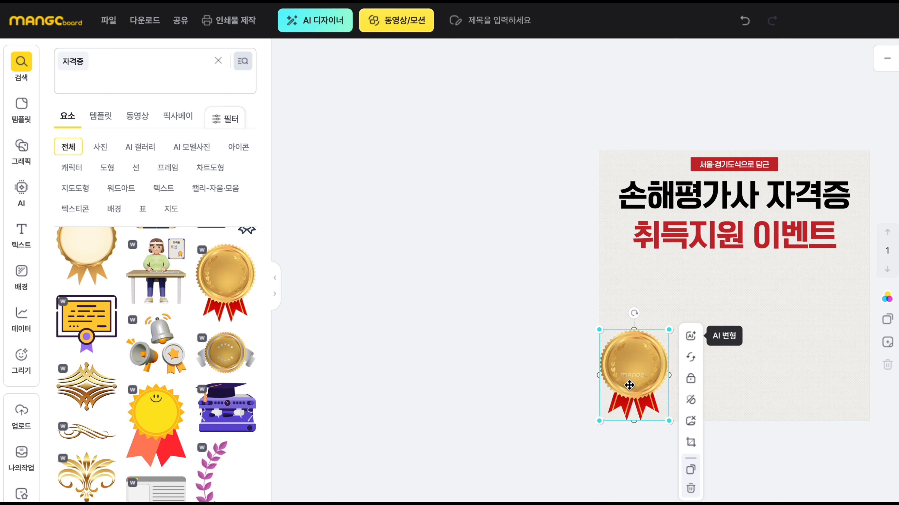
{"action": "left_click", "coordinate": [471, 392]}
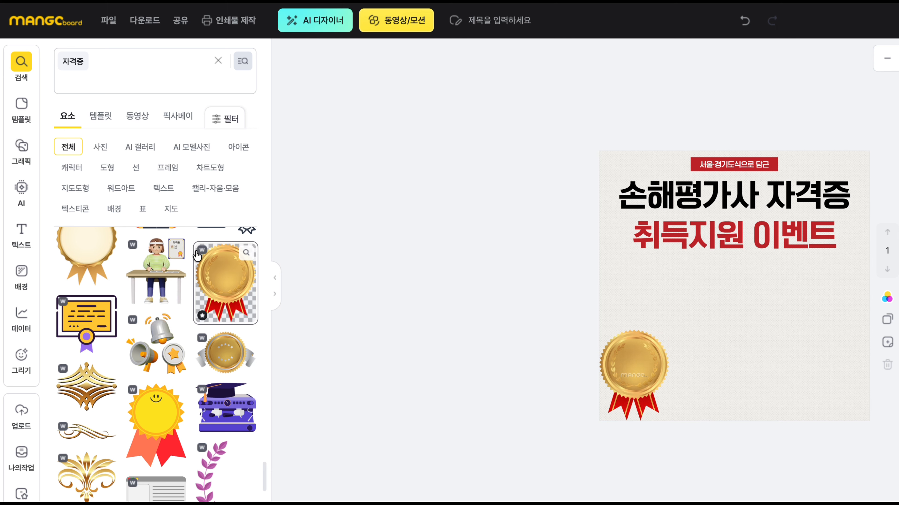
{"action": "key", "text": "ctrl+z"}
{"action": "key", "text": "ctrl+z"}
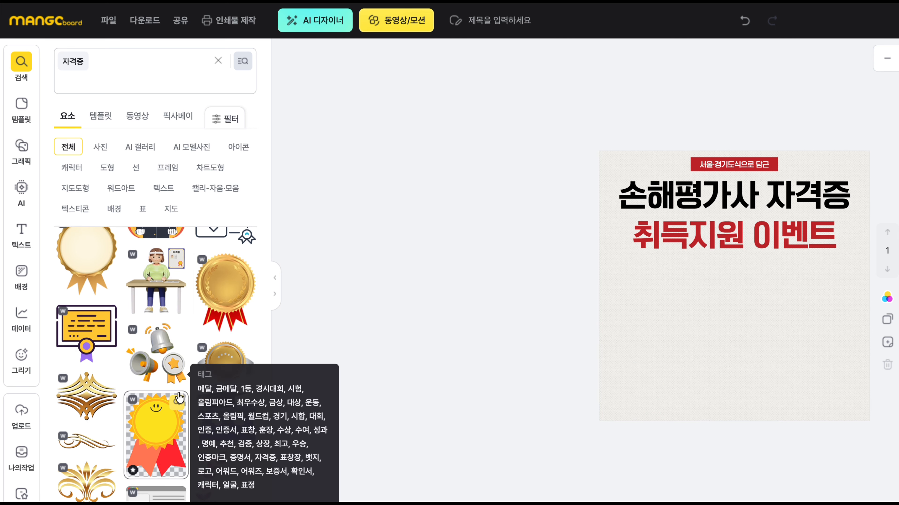
Filter the 자격증 element results to show only free (무료) items.
{"action": "scroll", "coordinate": [155, 400], "scroll_direction": "up", "scroll_amount": 3}
{"action": "scroll", "coordinate": [179, 398], "scroll_direction": "up", "scroll_amount": 10}
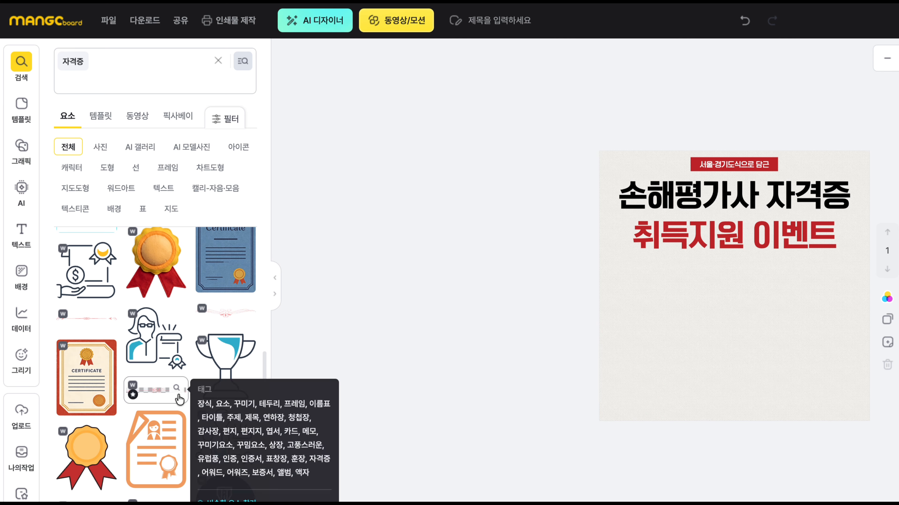
{"action": "scroll", "coordinate": [180, 400], "scroll_direction": "up", "scroll_amount": 5}
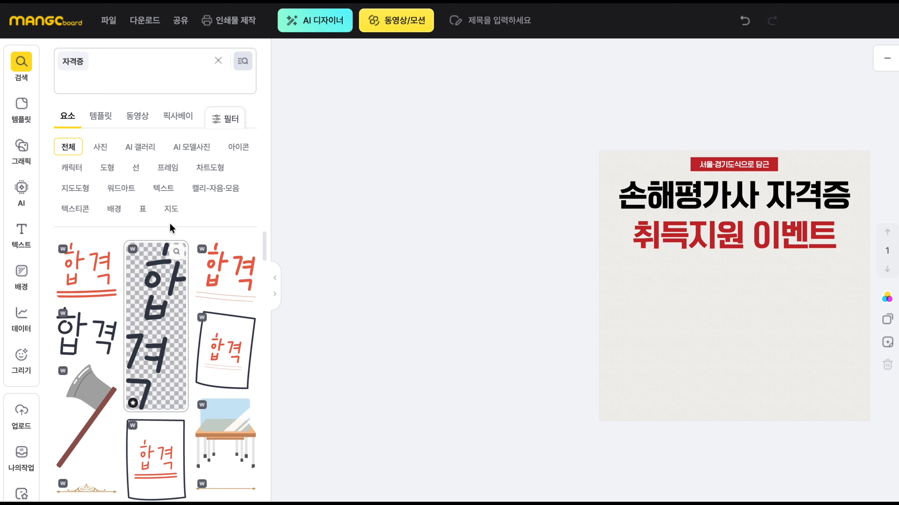
{"action": "left_click", "coordinate": [223, 119]}
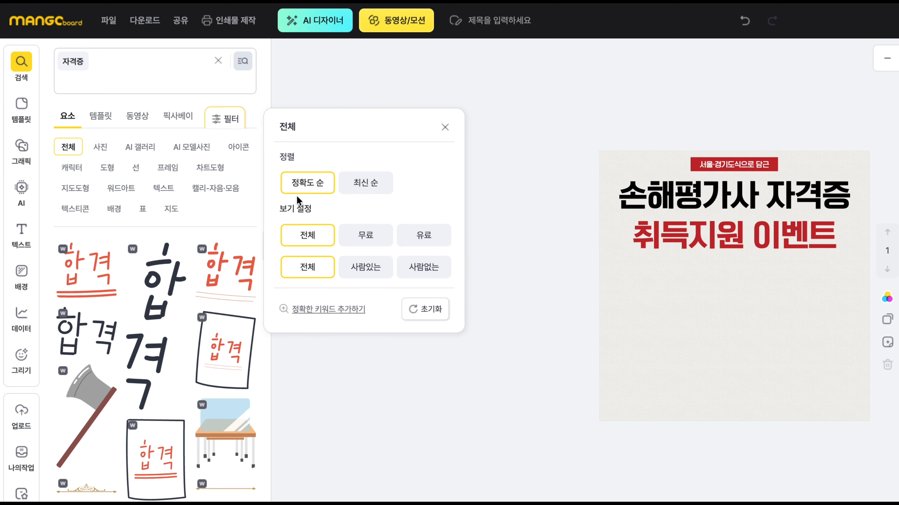
{"action": "left_click", "coordinate": [367, 237]}
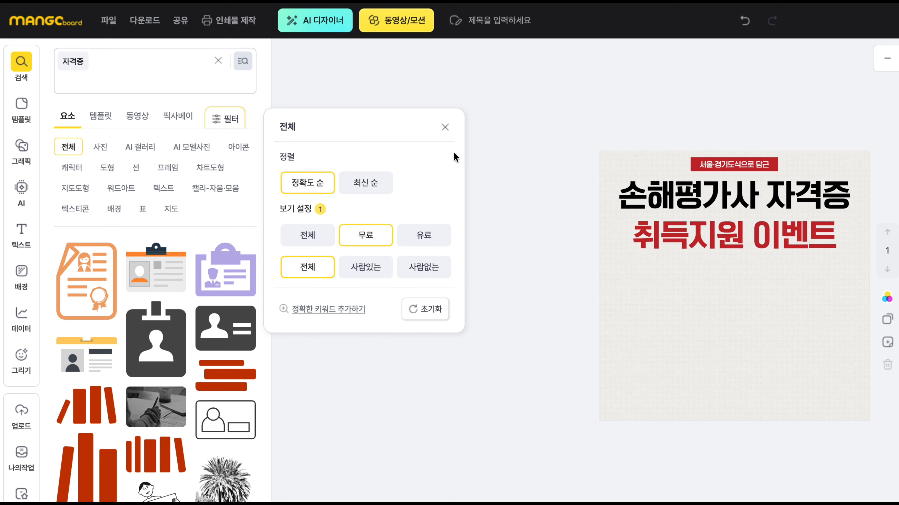
{"action": "left_click", "coordinate": [445, 127]}
Browse the free 자격증 elements for an image that suits the empty area below the headline.
{"action": "scroll", "coordinate": [194, 405], "scroll_direction": "down", "scroll_amount": 10}
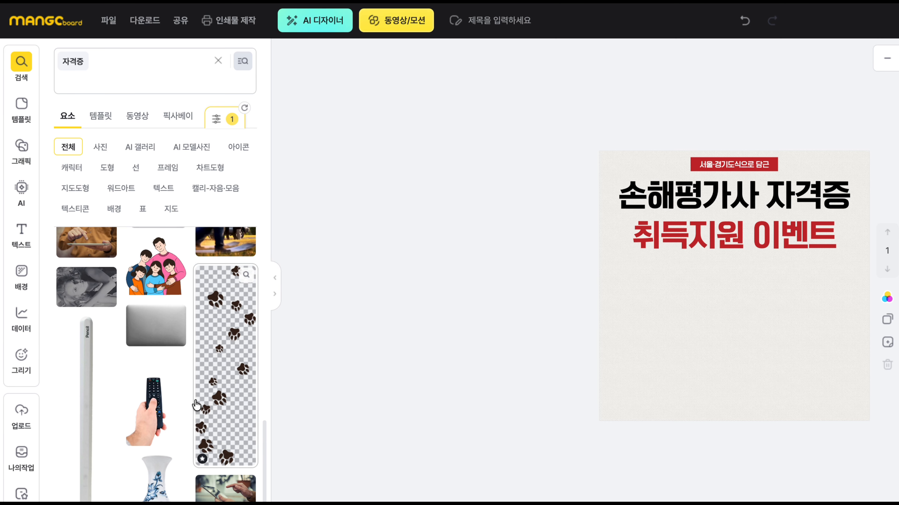
{"action": "scroll", "coordinate": [196, 405], "scroll_direction": "up", "scroll_amount": 10}
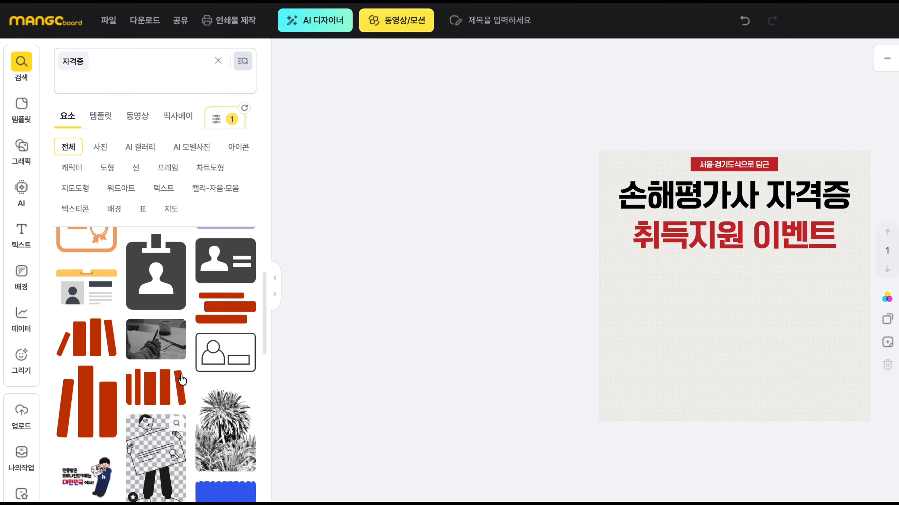
{"action": "scroll", "coordinate": [182, 381], "scroll_direction": "down", "scroll_amount": 10}
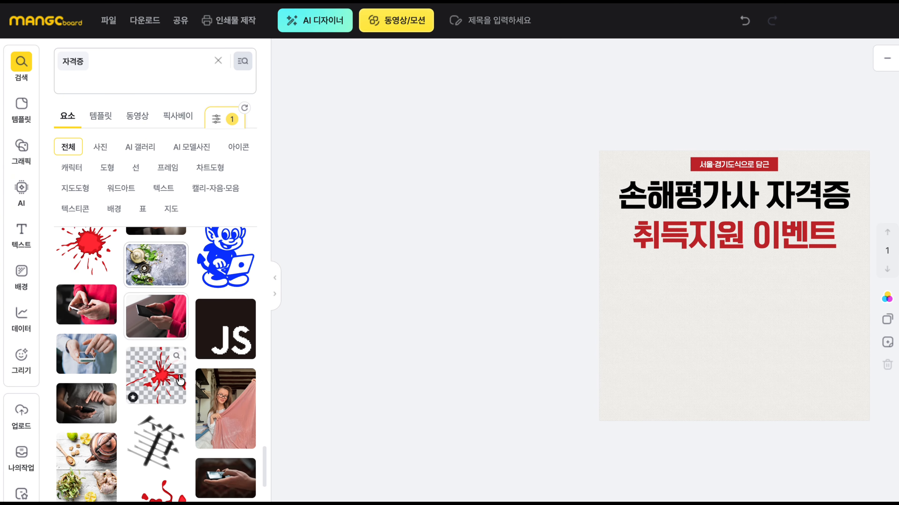
{"action": "scroll", "coordinate": [180, 380], "scroll_direction": "down", "scroll_amount": 5}
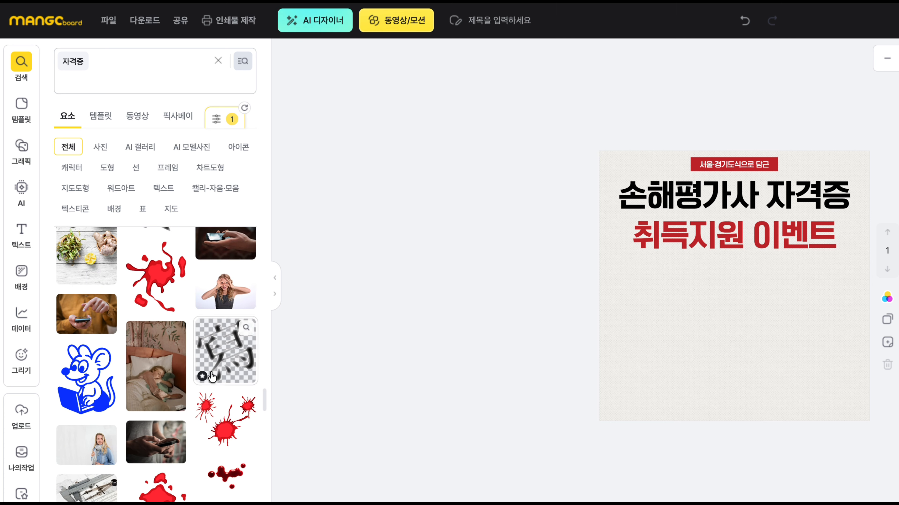
{"action": "scroll", "coordinate": [211, 377], "scroll_direction": "down", "scroll_amount": 10}
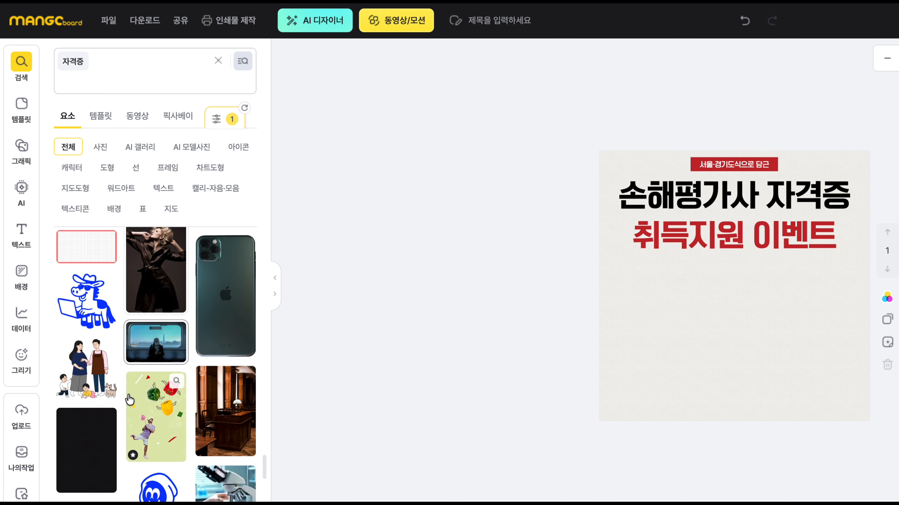
{"action": "scroll", "coordinate": [129, 400], "scroll_direction": "down", "scroll_amount": 15}
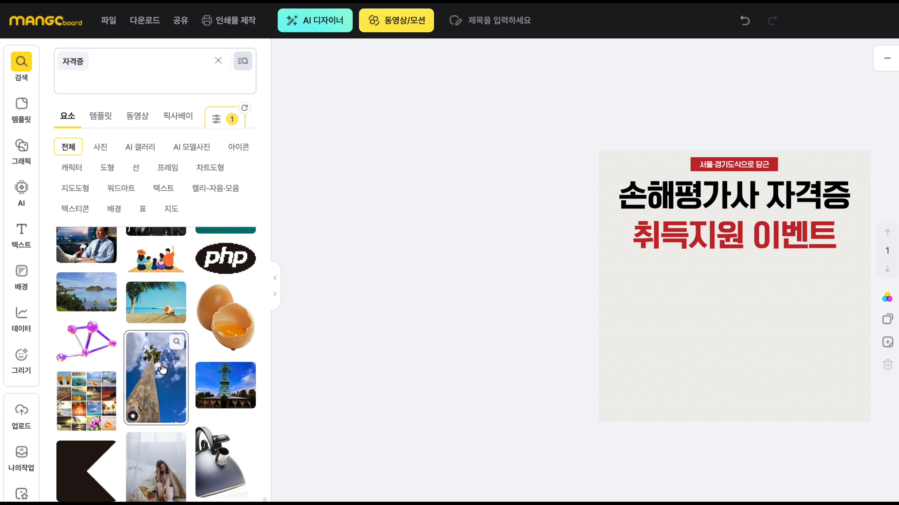
{"action": "scroll", "coordinate": [166, 371], "scroll_direction": "down", "scroll_amount": 3}
{"action": "scroll", "coordinate": [166, 404], "scroll_direction": "down", "scroll_amount": 8}
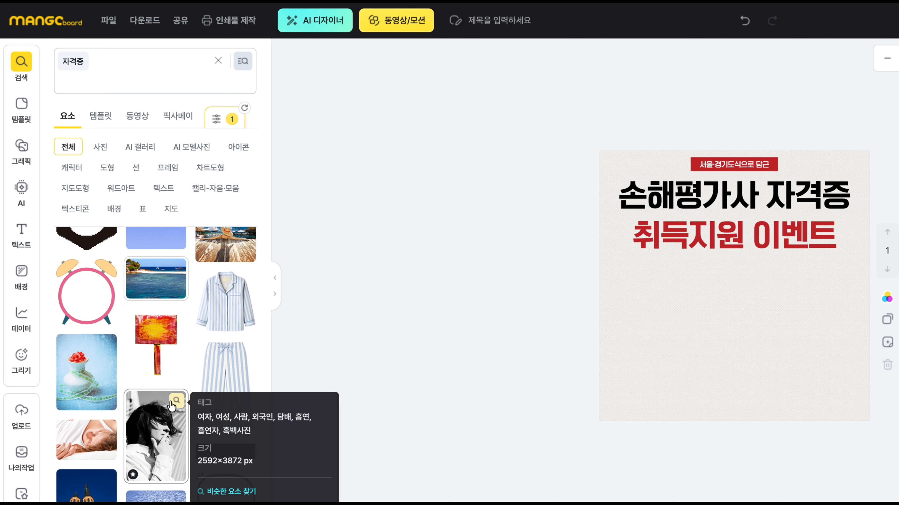
{"action": "scroll", "coordinate": [193, 344], "scroll_direction": "down", "scroll_amount": 15}
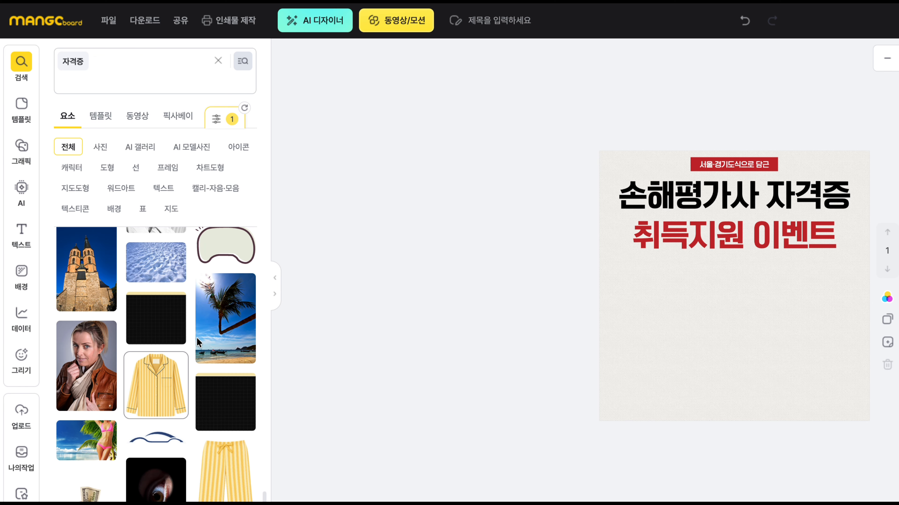
{"action": "scroll", "coordinate": [192, 343], "scroll_direction": "down", "scroll_amount": 10}
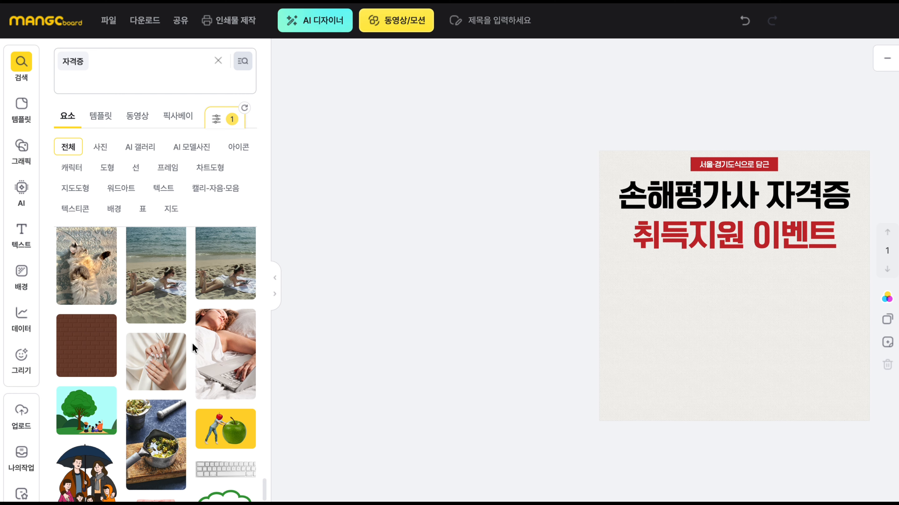
{"action": "scroll", "coordinate": [192, 344], "scroll_direction": "down", "scroll_amount": 5}
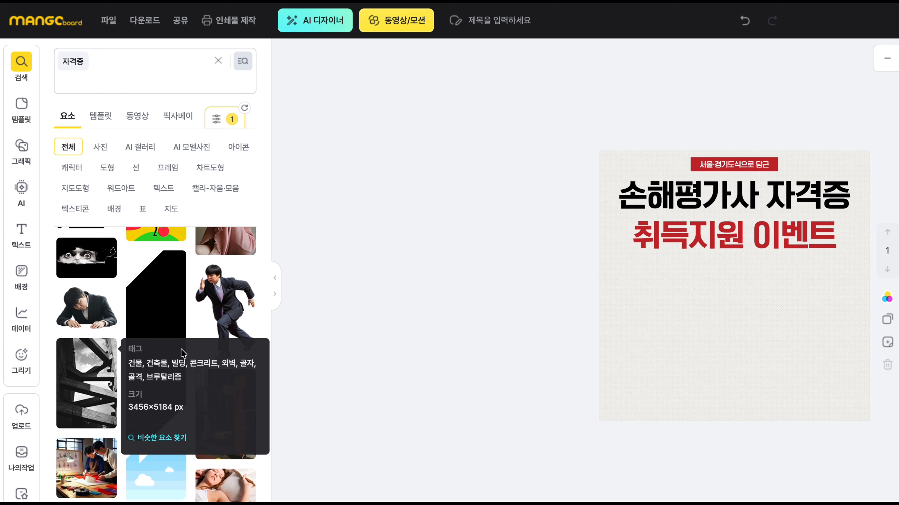
Try the newspaper job-advert photo centered below the headline, enlarged to 541 × 541 px.
{"action": "scroll", "coordinate": [217, 359], "scroll_direction": "up", "scroll_amount": 1}
{"action": "left_click", "coordinate": [226, 255]}
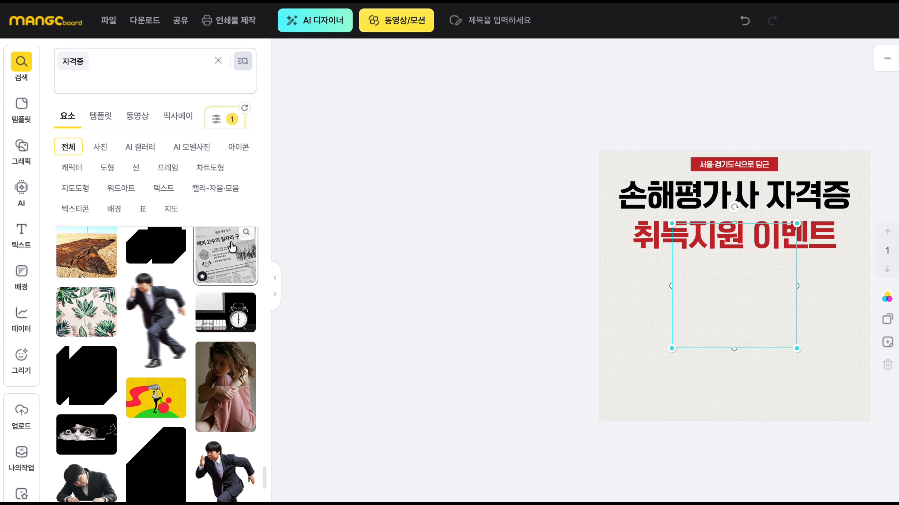
{"action": "left_click_drag", "start_coordinate": [743, 296], "coordinate": [697, 332]}
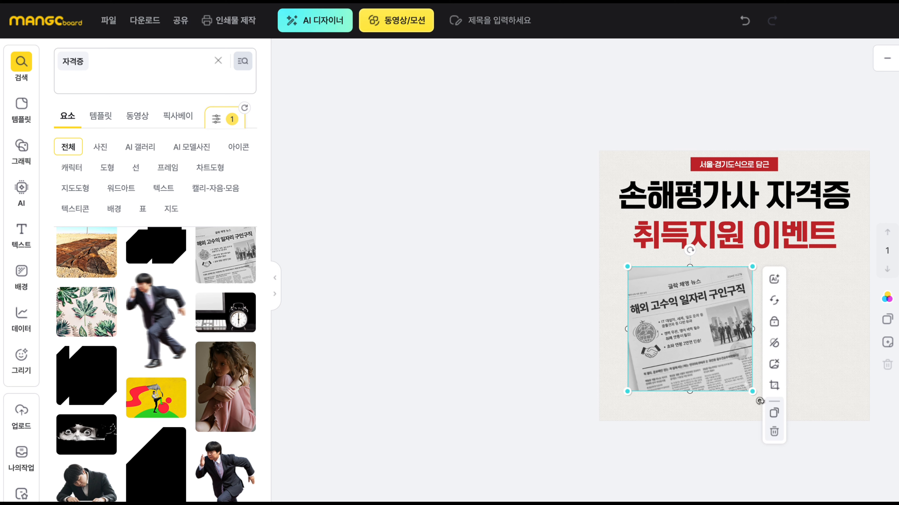
{"action": "left_click_drag", "start_coordinate": [669, 294], "coordinate": [709, 293]}
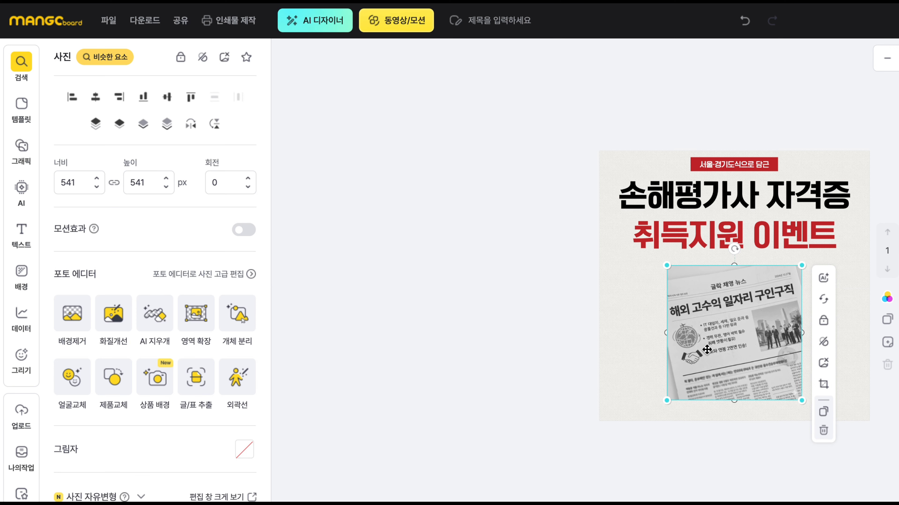
{"action": "key", "text": "Delete"}
{"action": "scroll", "coordinate": [180, 336], "scroll_direction": "down", "scroll_amount": 5}
{"action": "scroll", "coordinate": [180, 332], "scroll_direction": "down", "scroll_amount": 10}
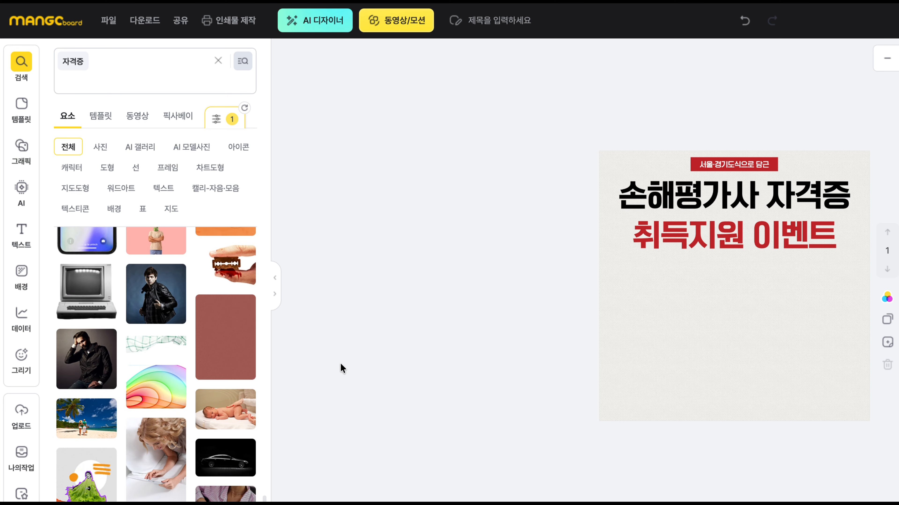
{"action": "mouse_move", "coordinate": [871, 432]}
{"action": "left_mouse_down"}
{"action": "mouse_move", "coordinate": [592, 155]}
{"action": "mouse_move", "coordinate": [796, 409]}
{"action": "mouse_move", "coordinate": [865, 446]}
{"action": "left_mouse_up"}
{"action": "left_click", "coordinate": [865, 446]}
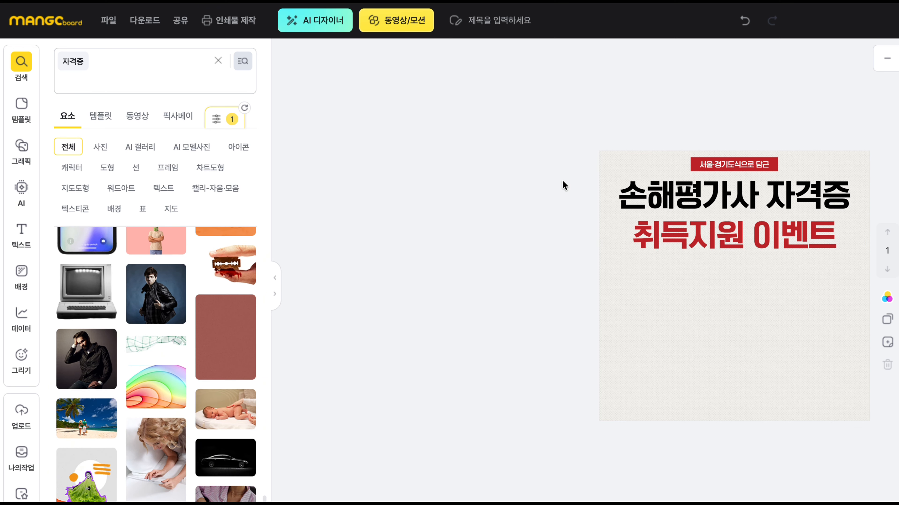
{"action": "left_click_drag", "start_coordinate": [561, 185], "coordinate": [643, 241]}
{"action": "left_click_drag", "start_coordinate": [509, 144], "coordinate": [859, 388]}
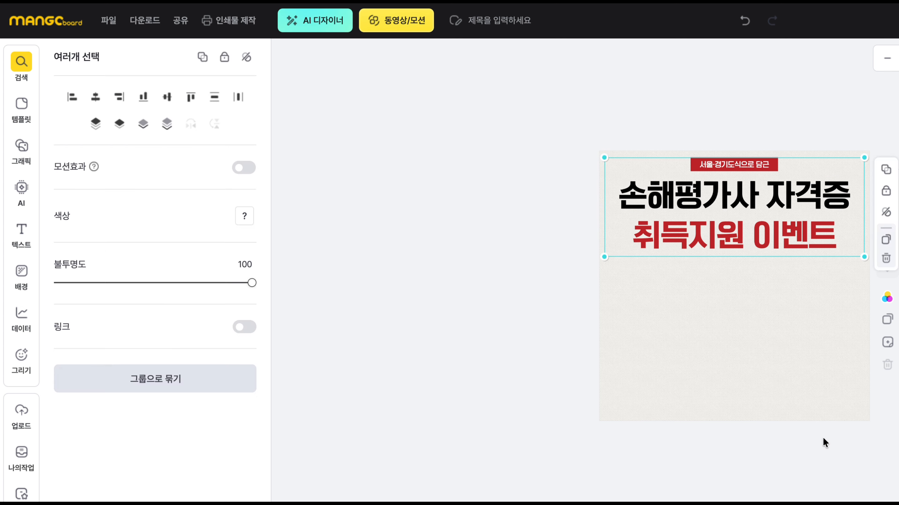
{"action": "left_click", "coordinate": [544, 343]}
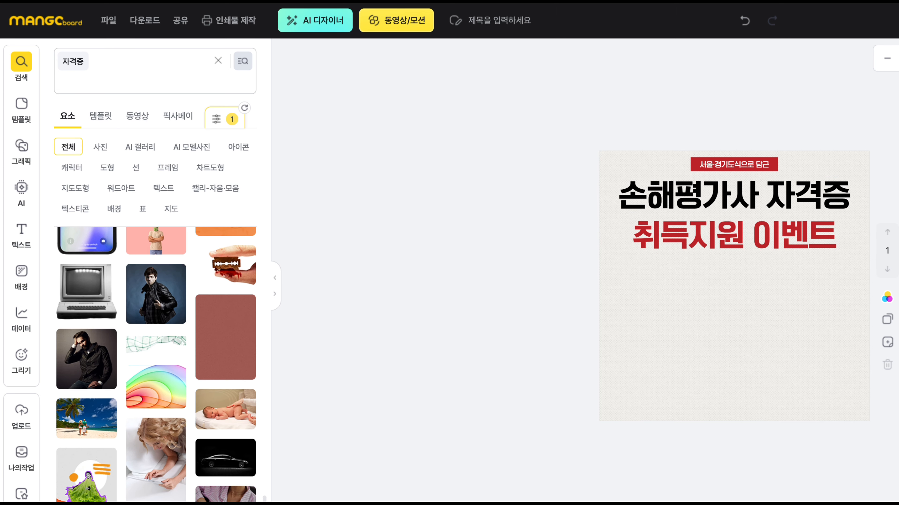